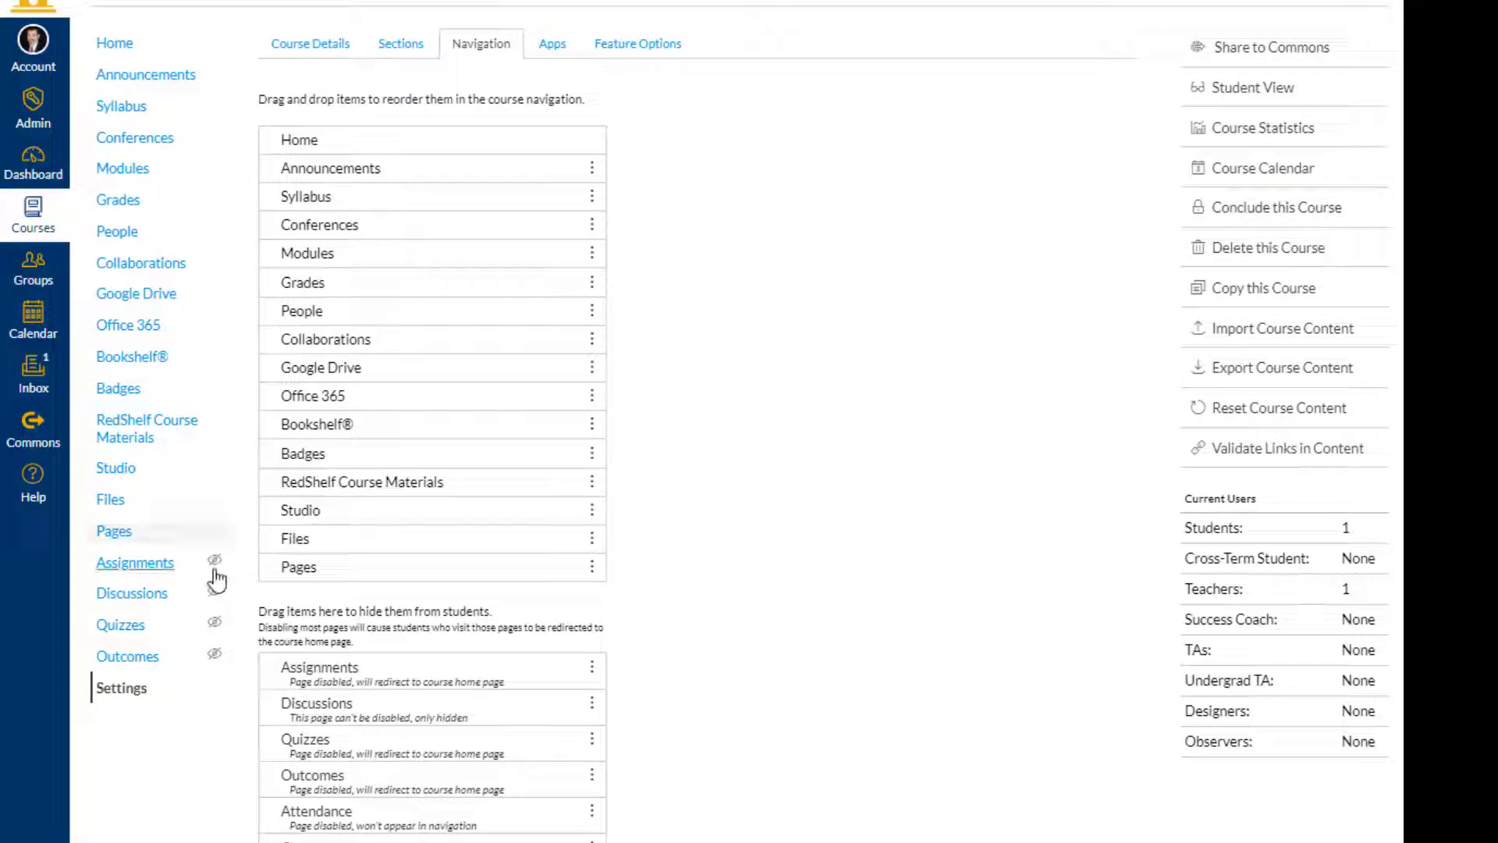
Set up a new BigBlueButton conference named "BBB demo" with a duration of 15 minutes and recording enabled.
{"action": "mouse_move", "coordinate": [213, 569]}
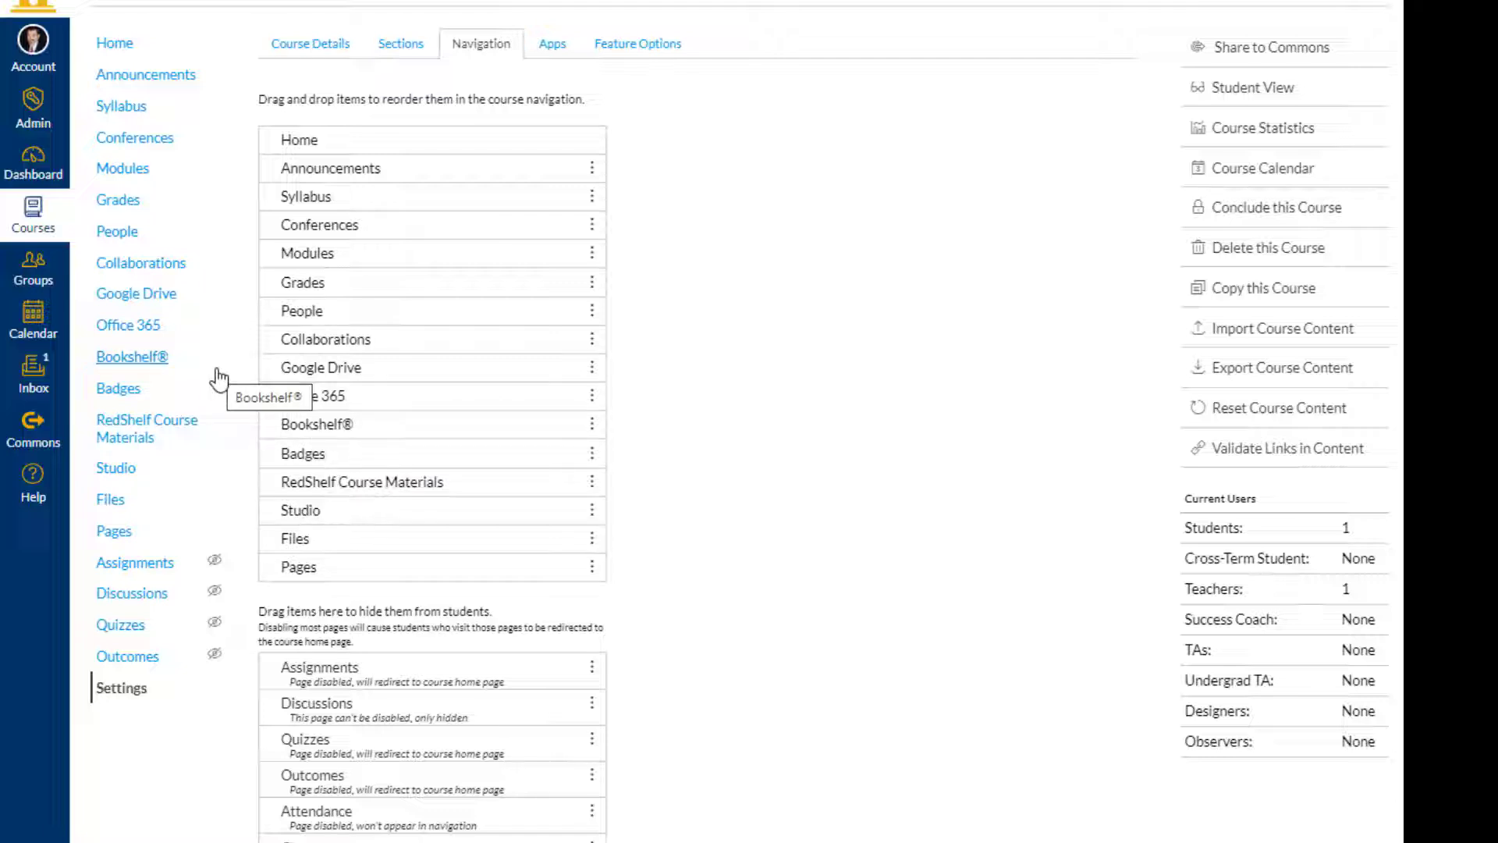
{"action": "left_click", "coordinate": [124, 148]}
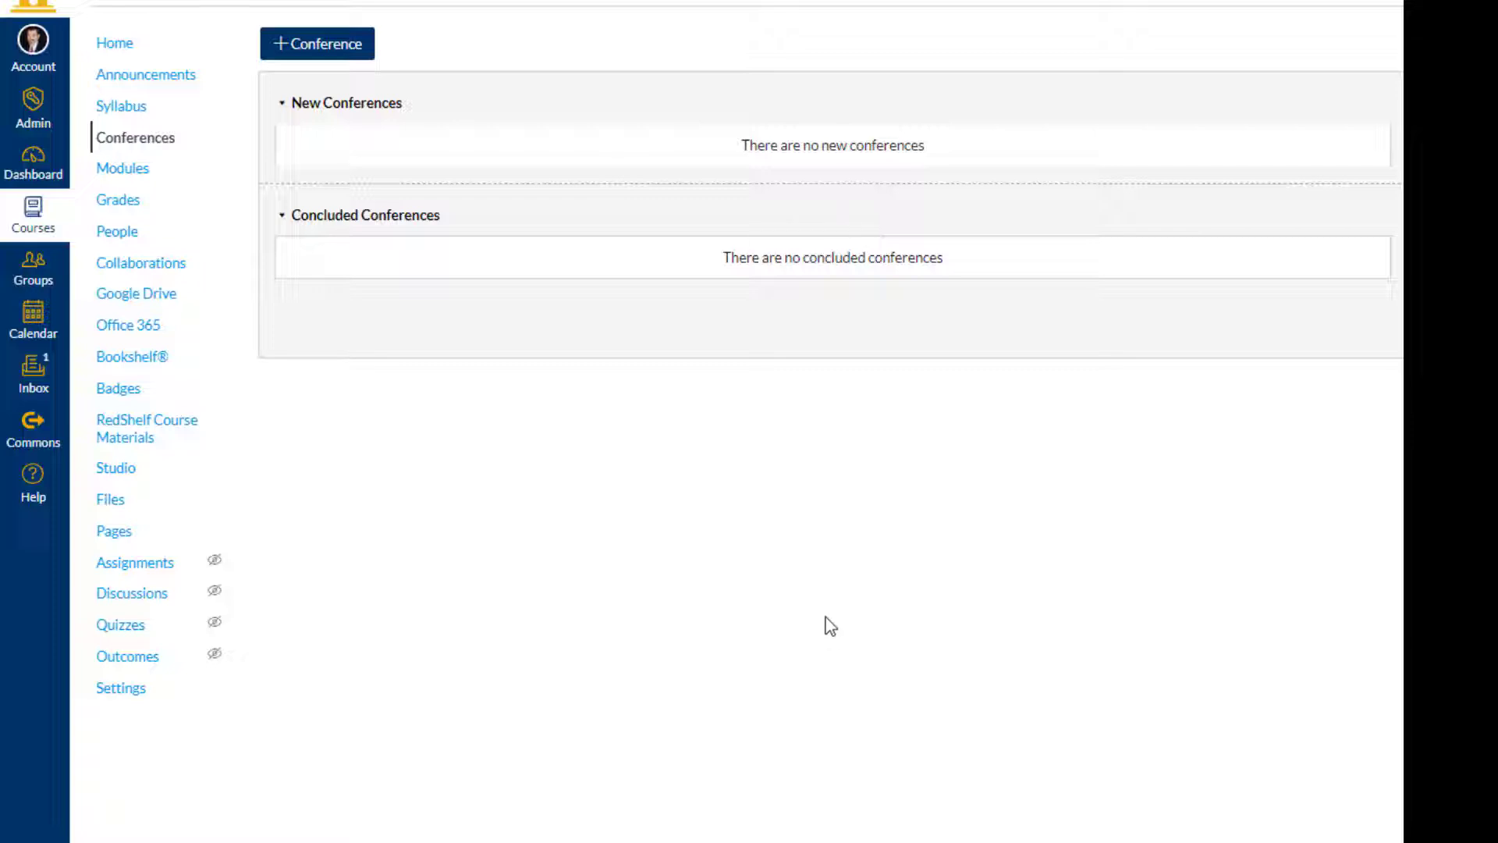
{"action": "left_click", "coordinate": [319, 55]}
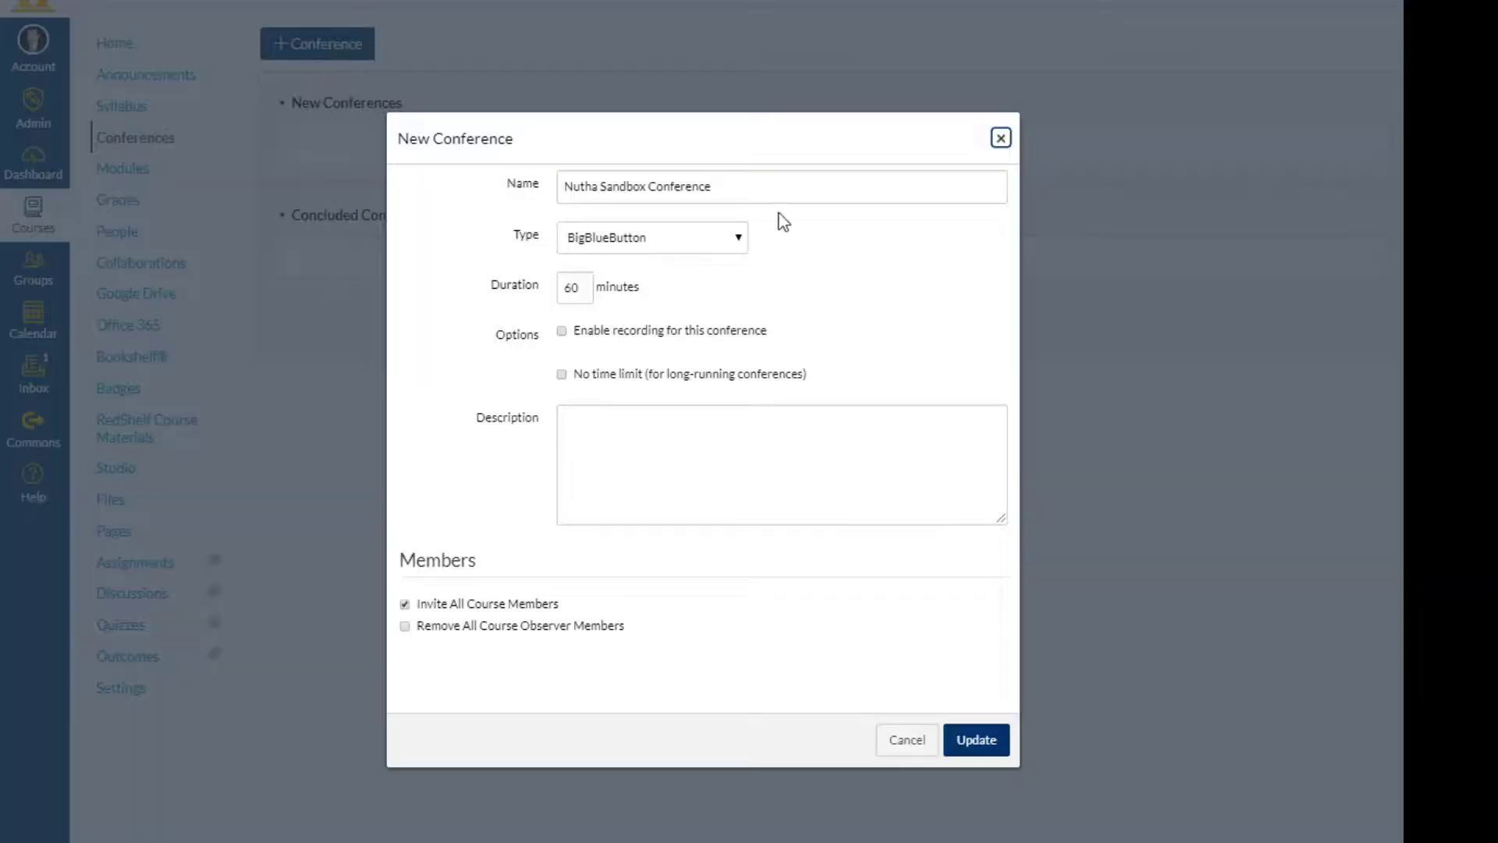
{"action": "left_click_drag", "start_coordinate": [712, 186], "coordinate": [501, 174]}
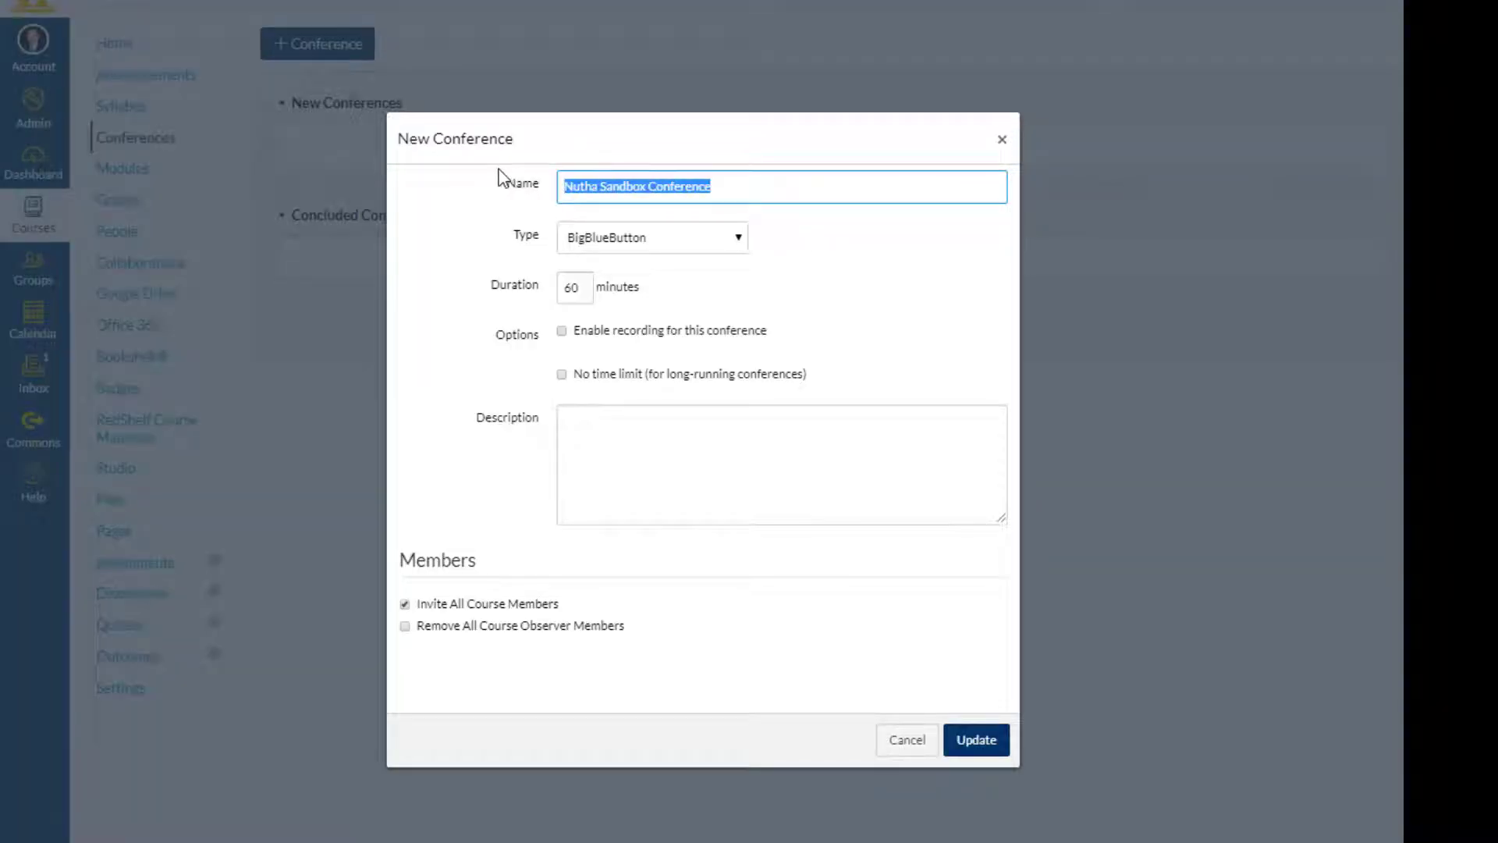
{"action": "type", "text": "BBB demo"}
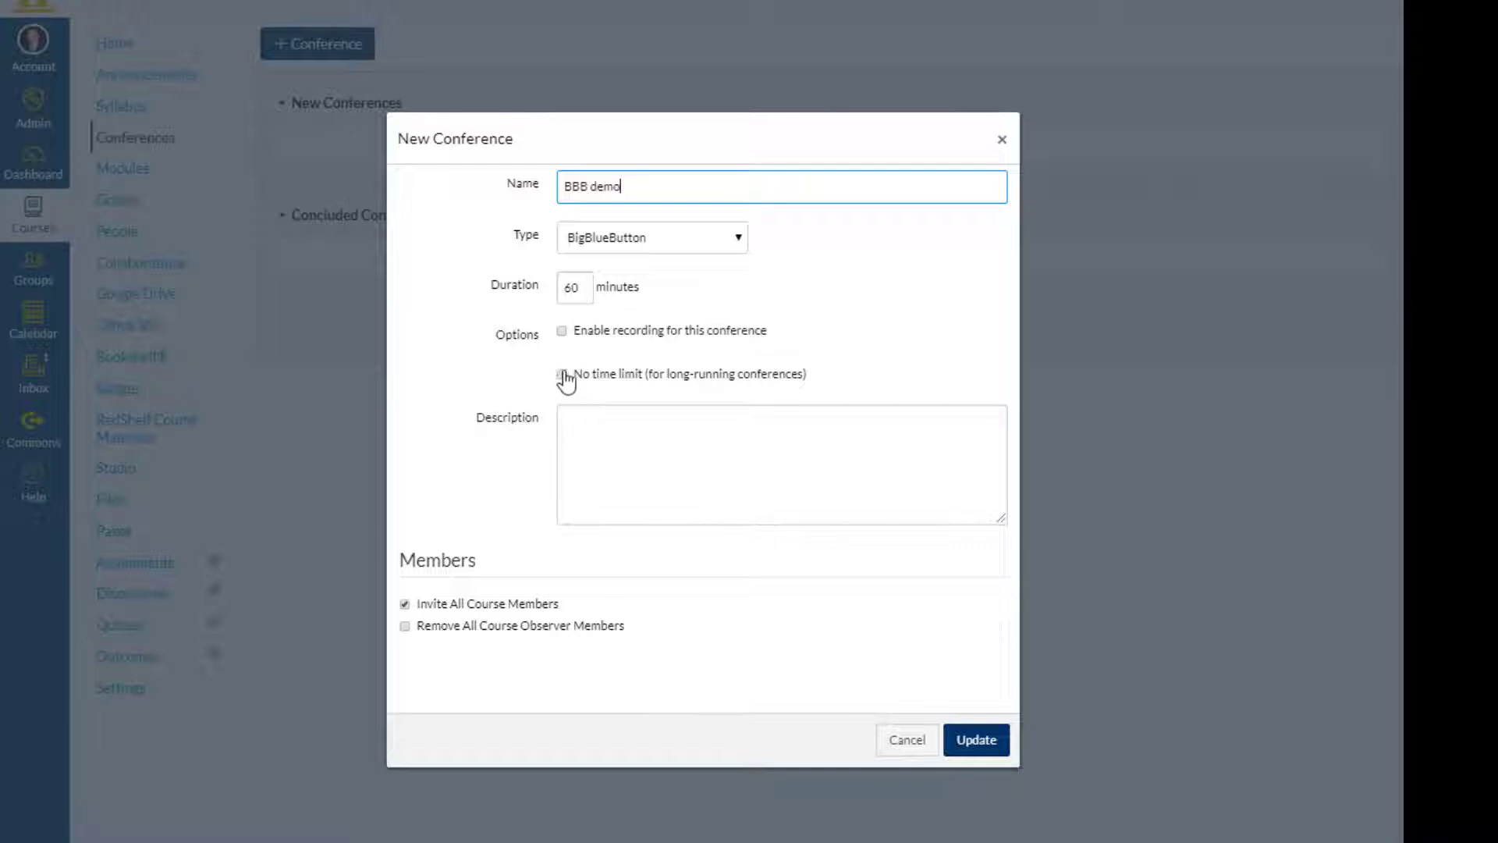
{"action": "double_click", "coordinate": [572, 288]}
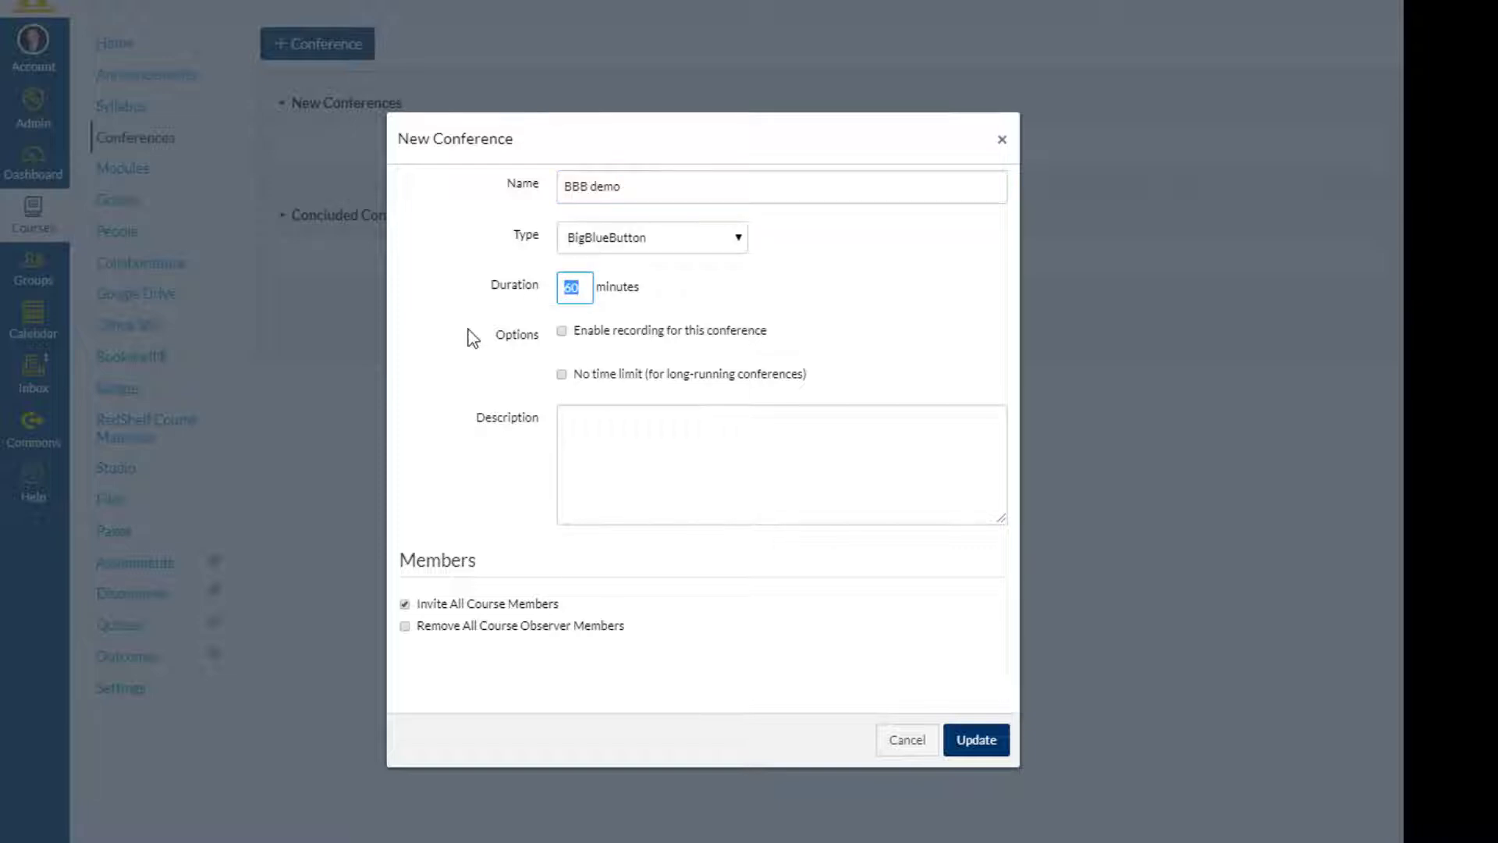
{"action": "type", "text": "15"}
{"action": "left_click", "coordinate": [561, 332]}
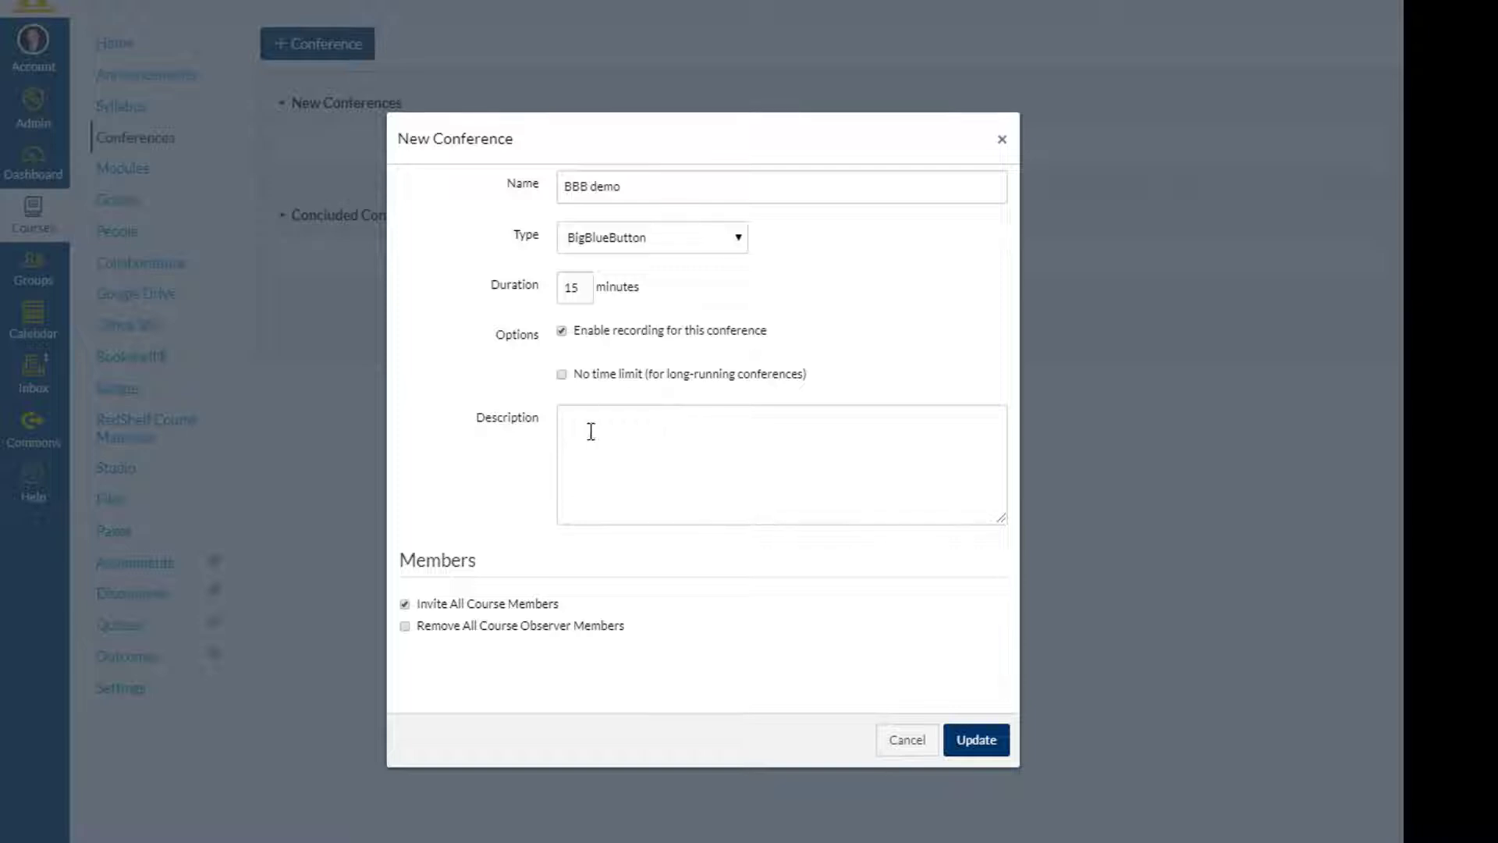
View the individual member choices, keep all course members invited, and save the conference.
{"action": "left_click", "coordinate": [405, 606]}
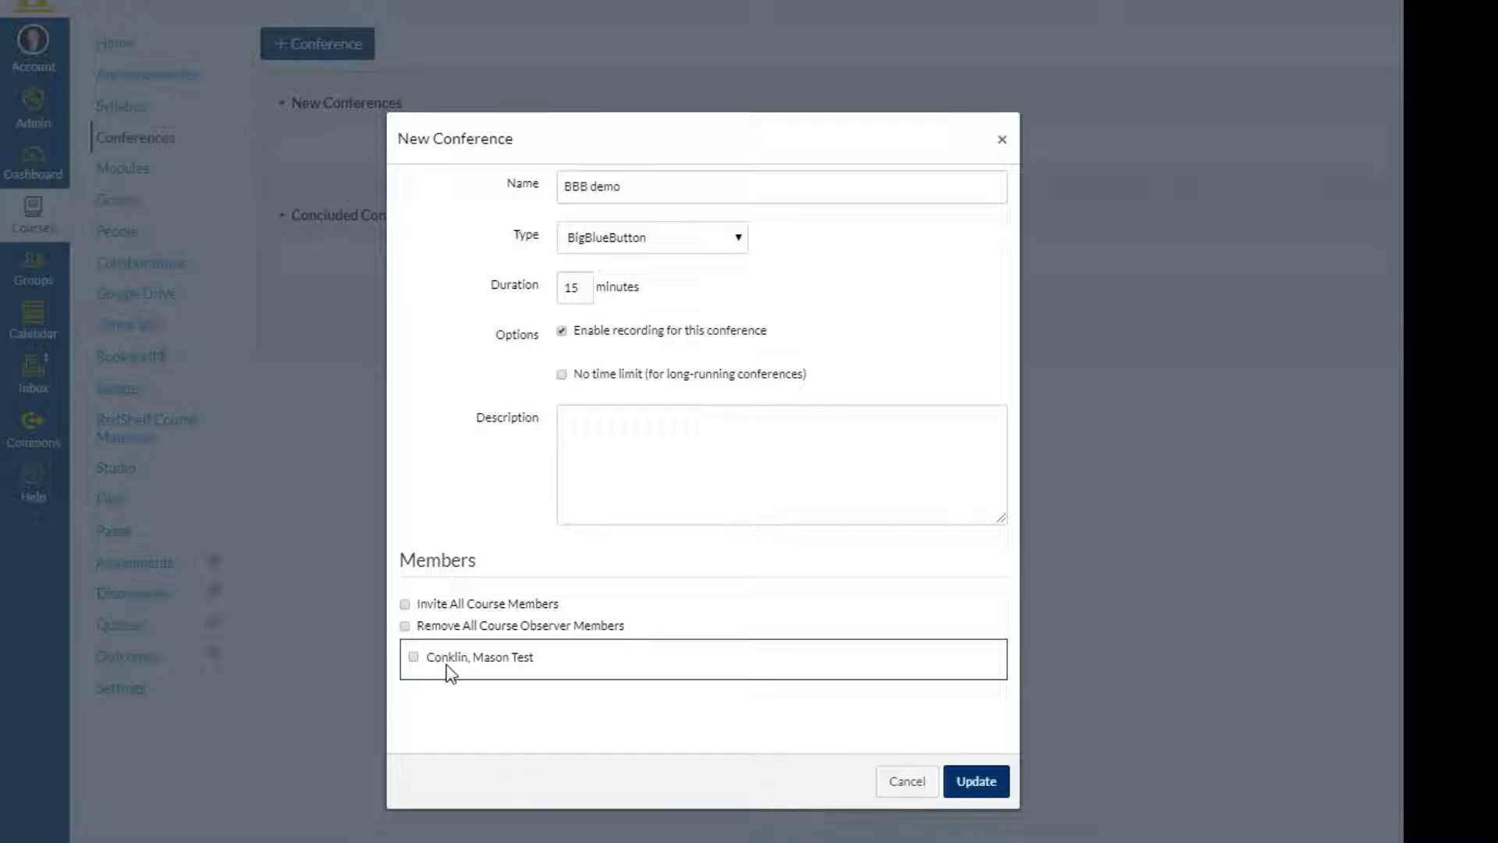
{"action": "left_click", "coordinate": [405, 605]}
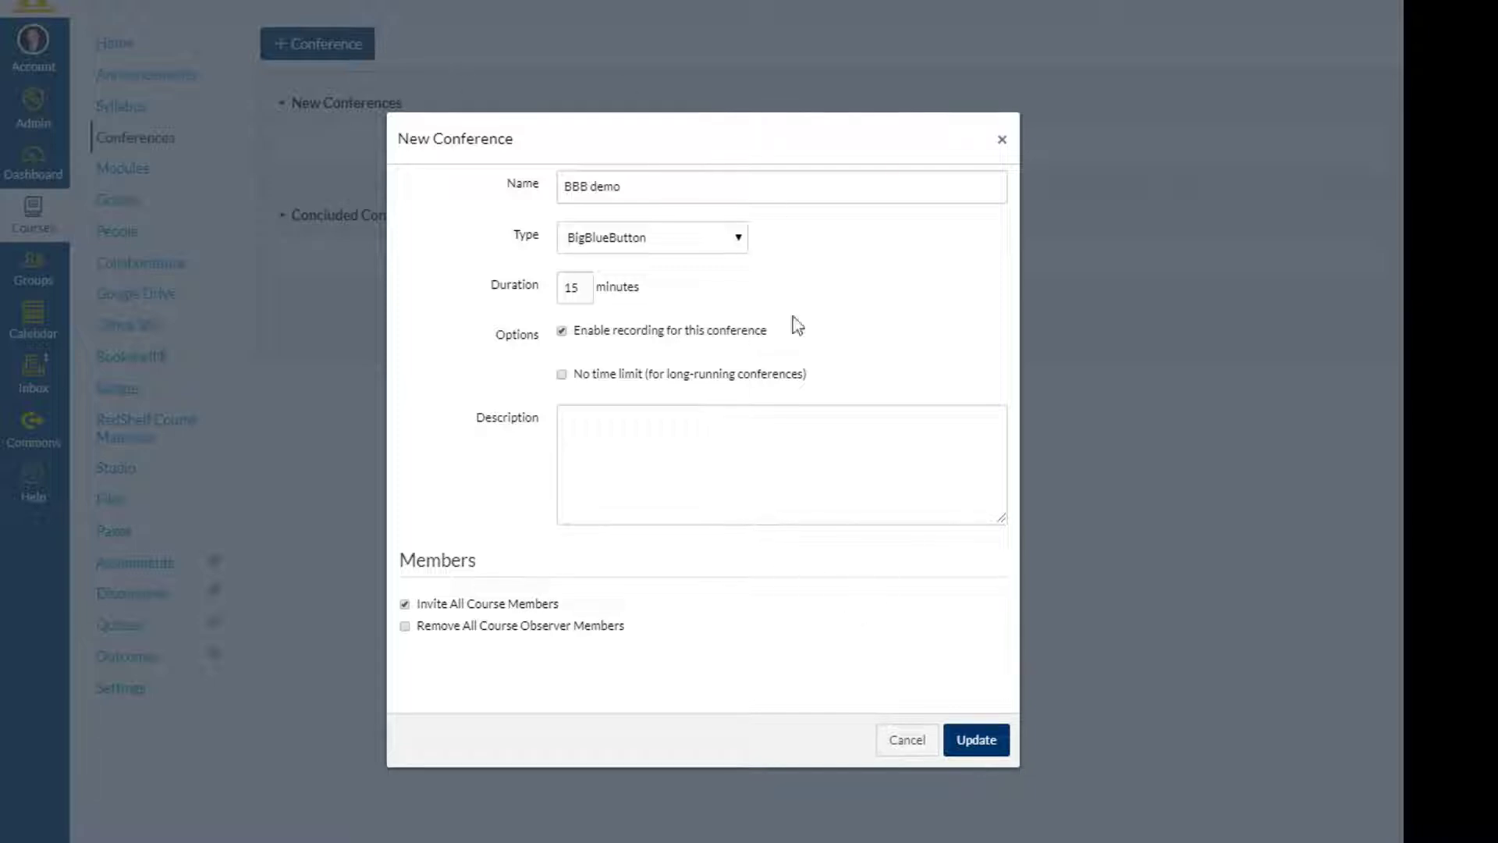
{"action": "left_click", "coordinate": [975, 741]}
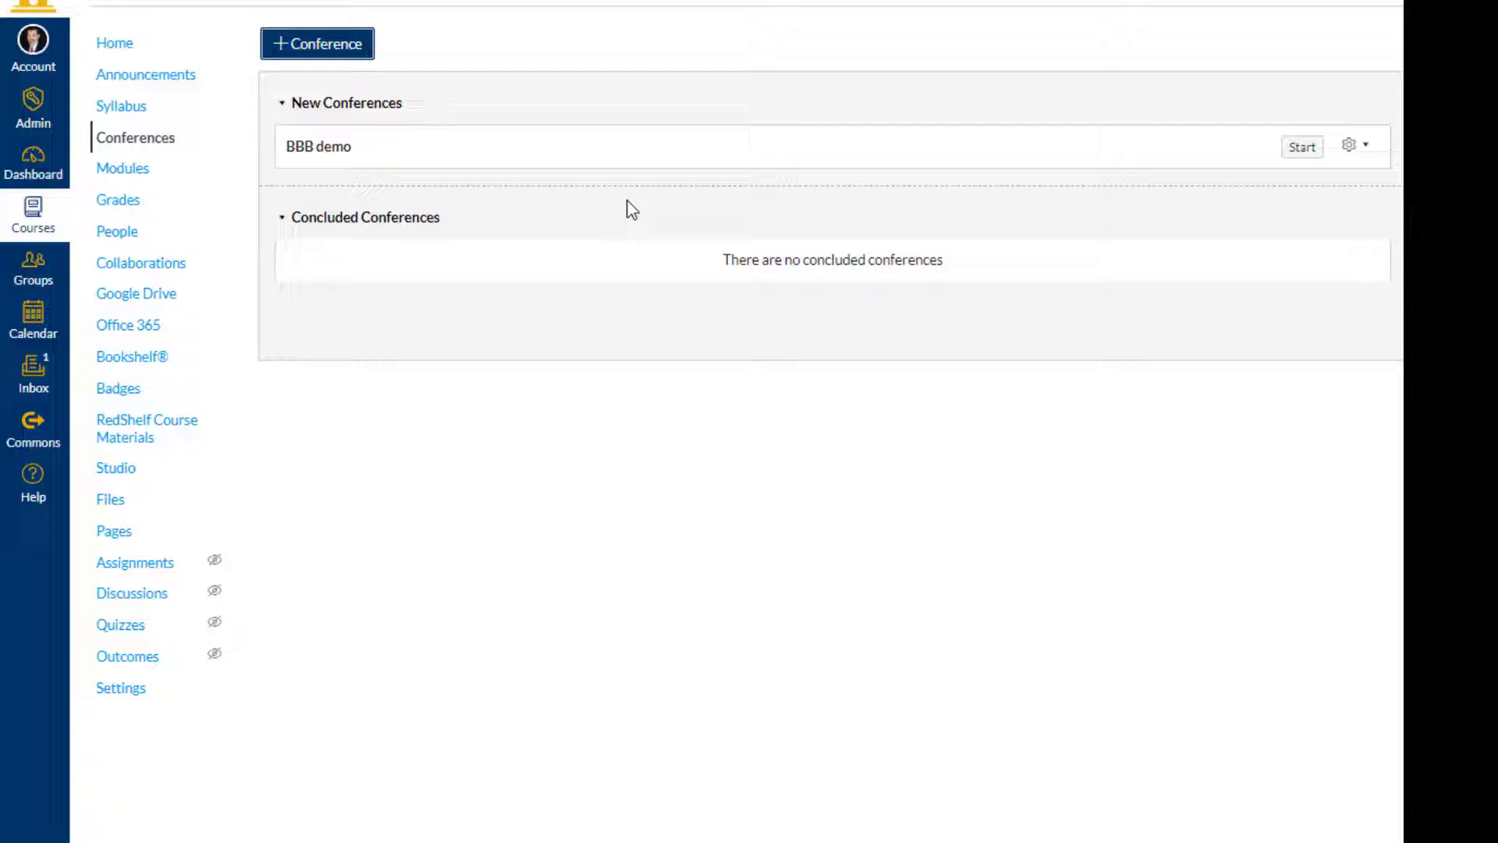
Start the BBB demo conference and join its audio with the microphone, allowing microphone access and confirming the echo test.
{"action": "left_click", "coordinate": [1301, 152]}
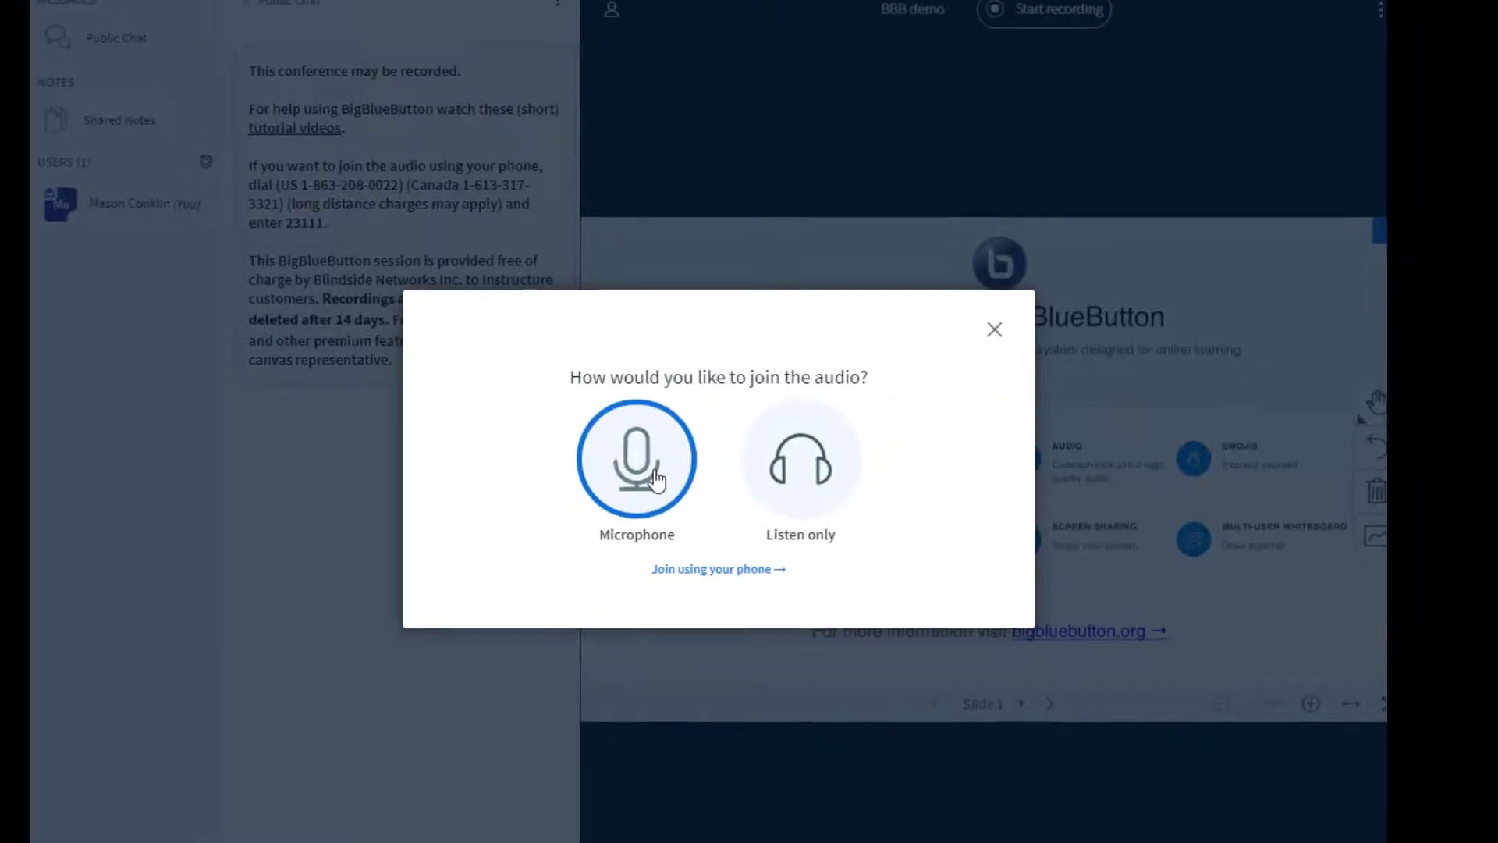
{"action": "left_click", "coordinate": [655, 478]}
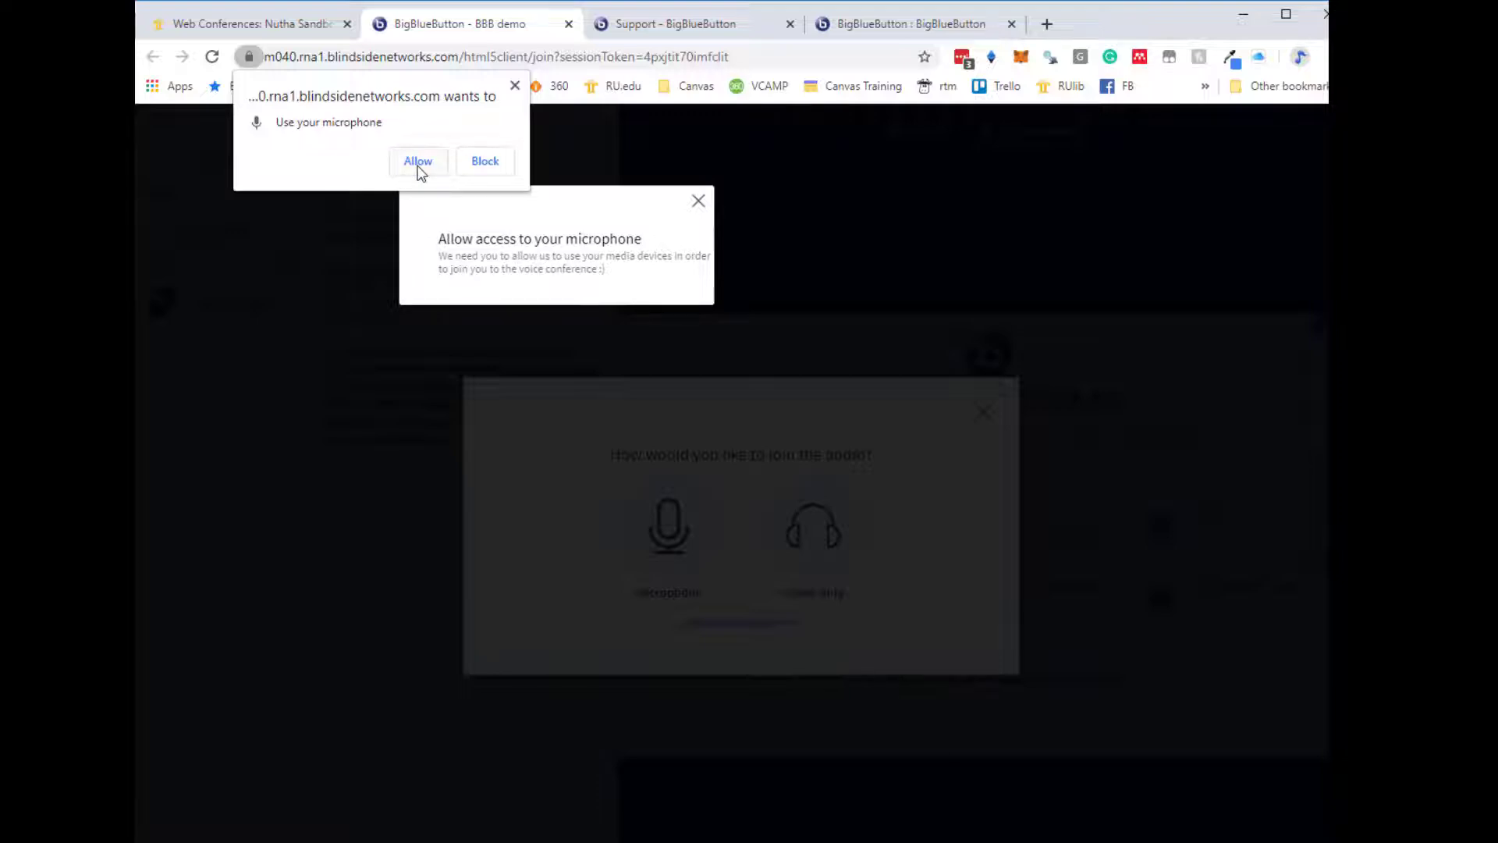
{"action": "left_click", "coordinate": [418, 162]}
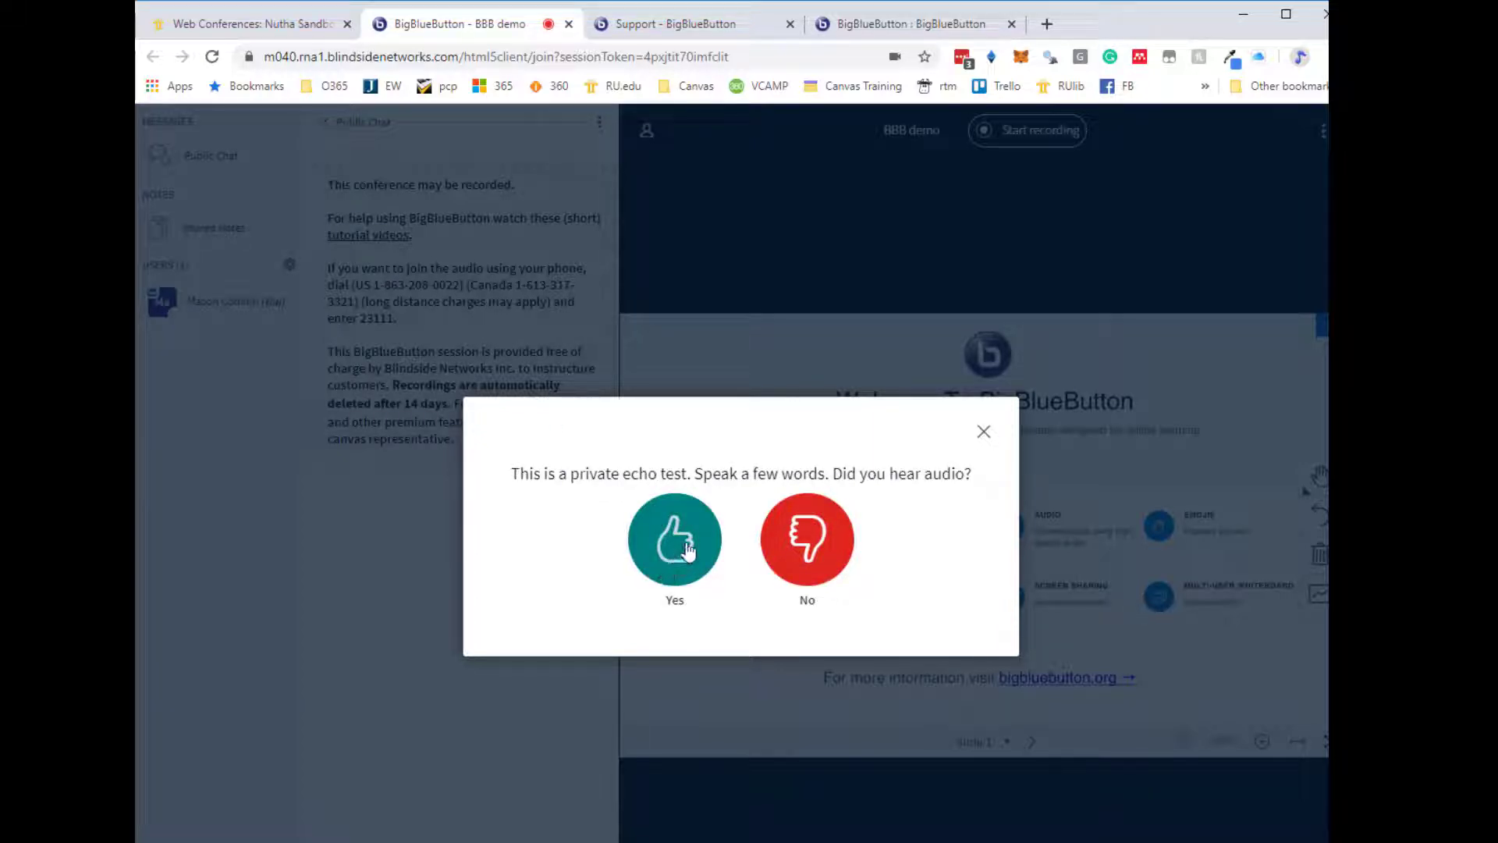
{"action": "left_click", "coordinate": [687, 551]}
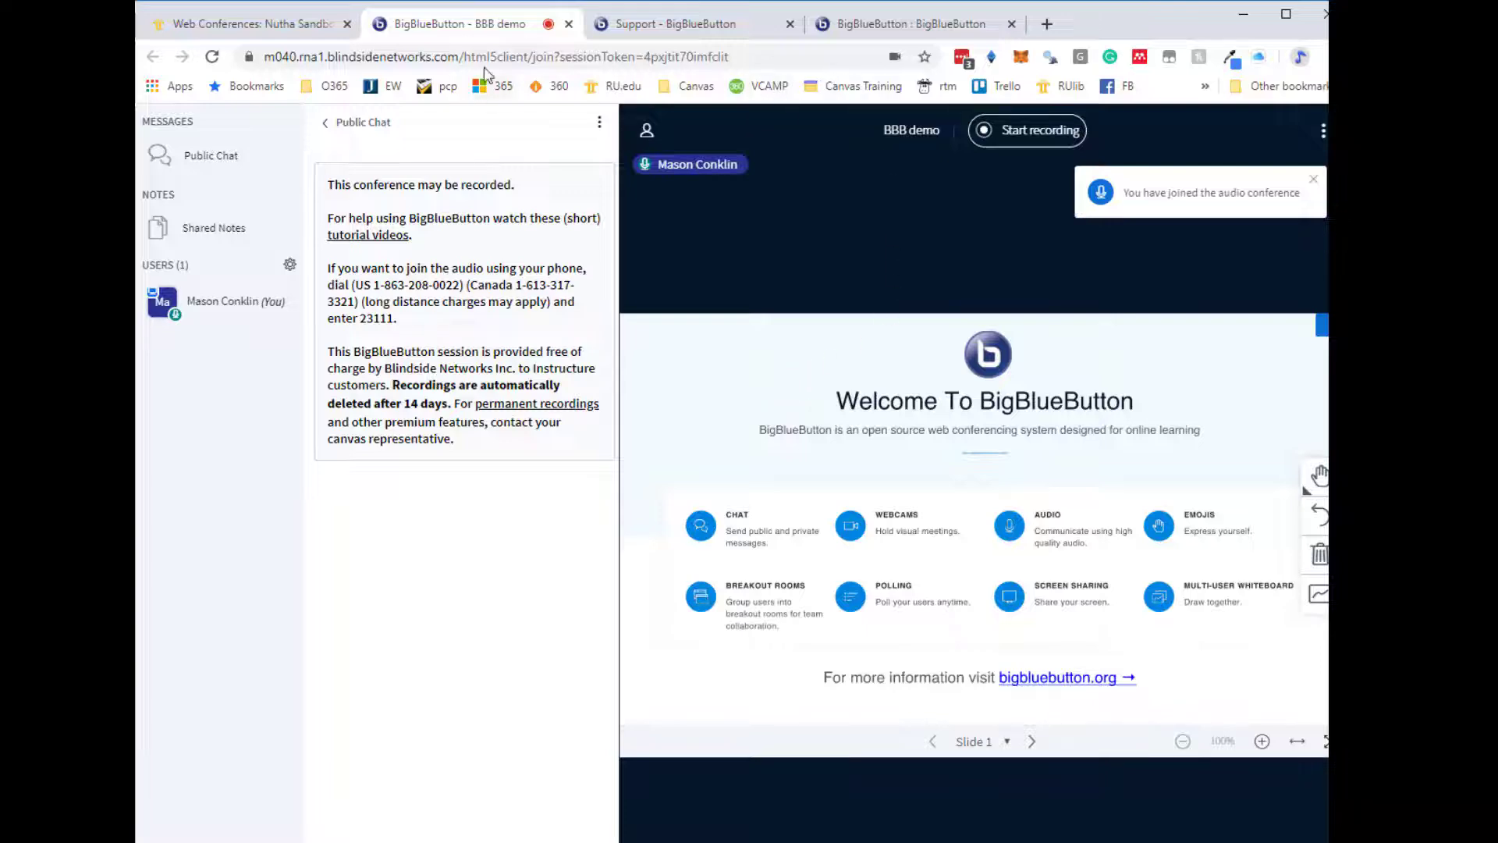
Move the conference into its own browser window and send "You can see and send text chats" to the public chat.
{"action": "left_click_drag", "start_coordinate": [502, 50], "coordinate": [496, 8]}
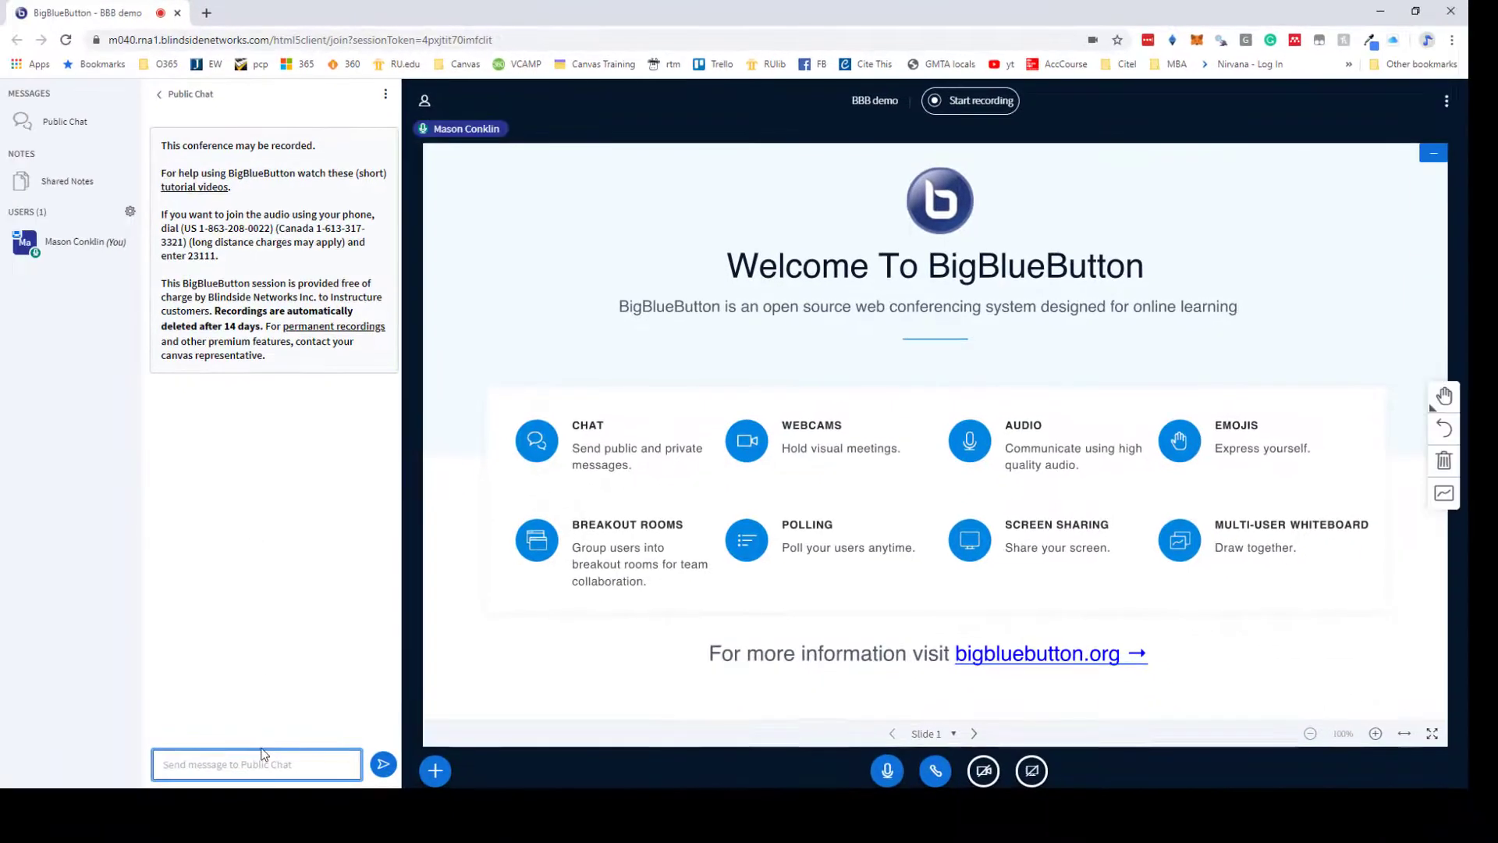
{"action": "type", "text": "You"}
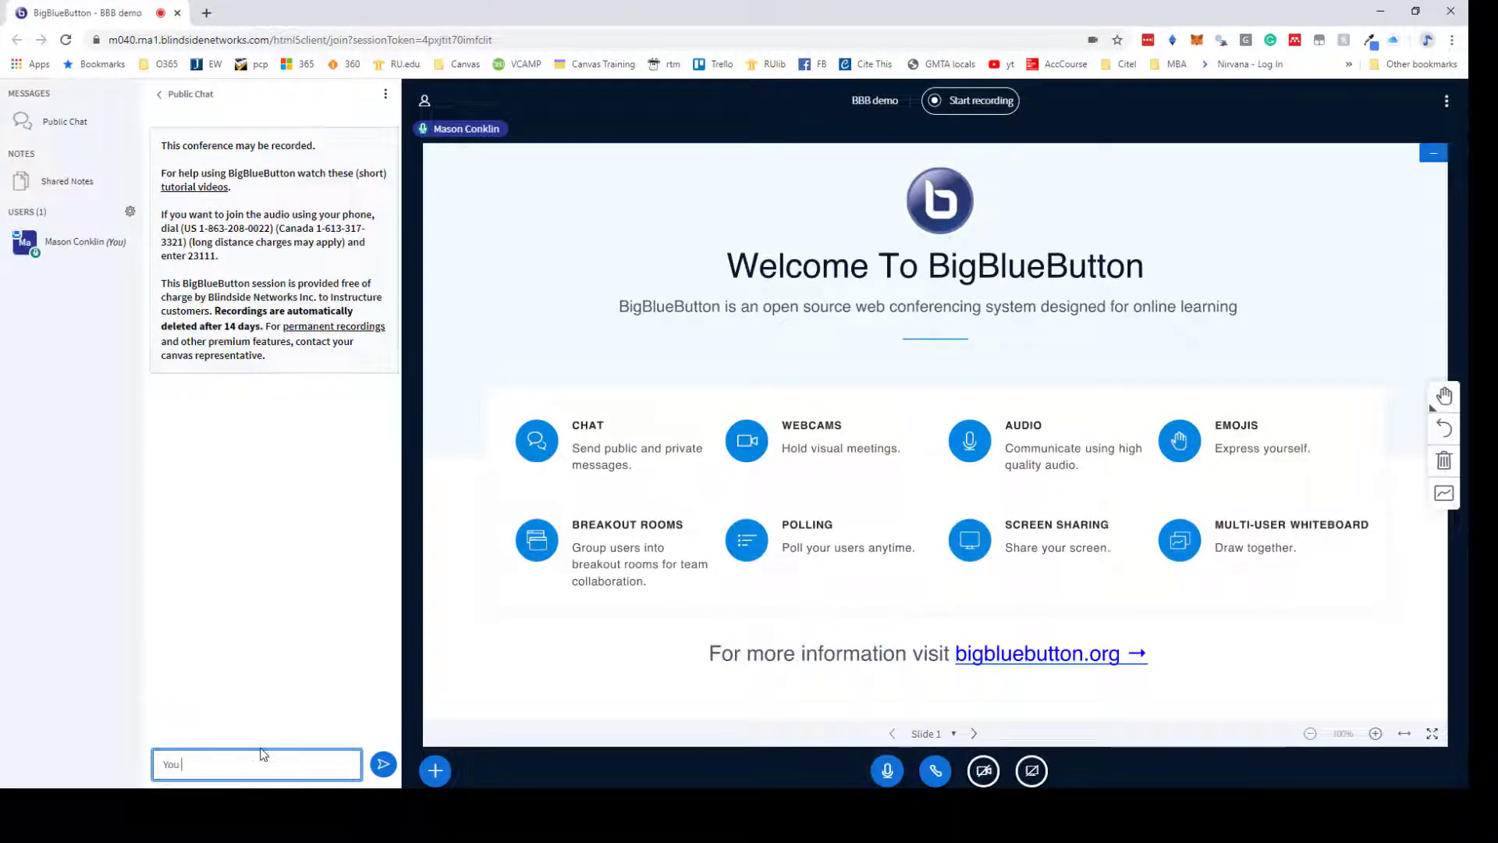
{"action": "type", "text": " can see and send text chats"}
{"action": "key", "text": "Return"}
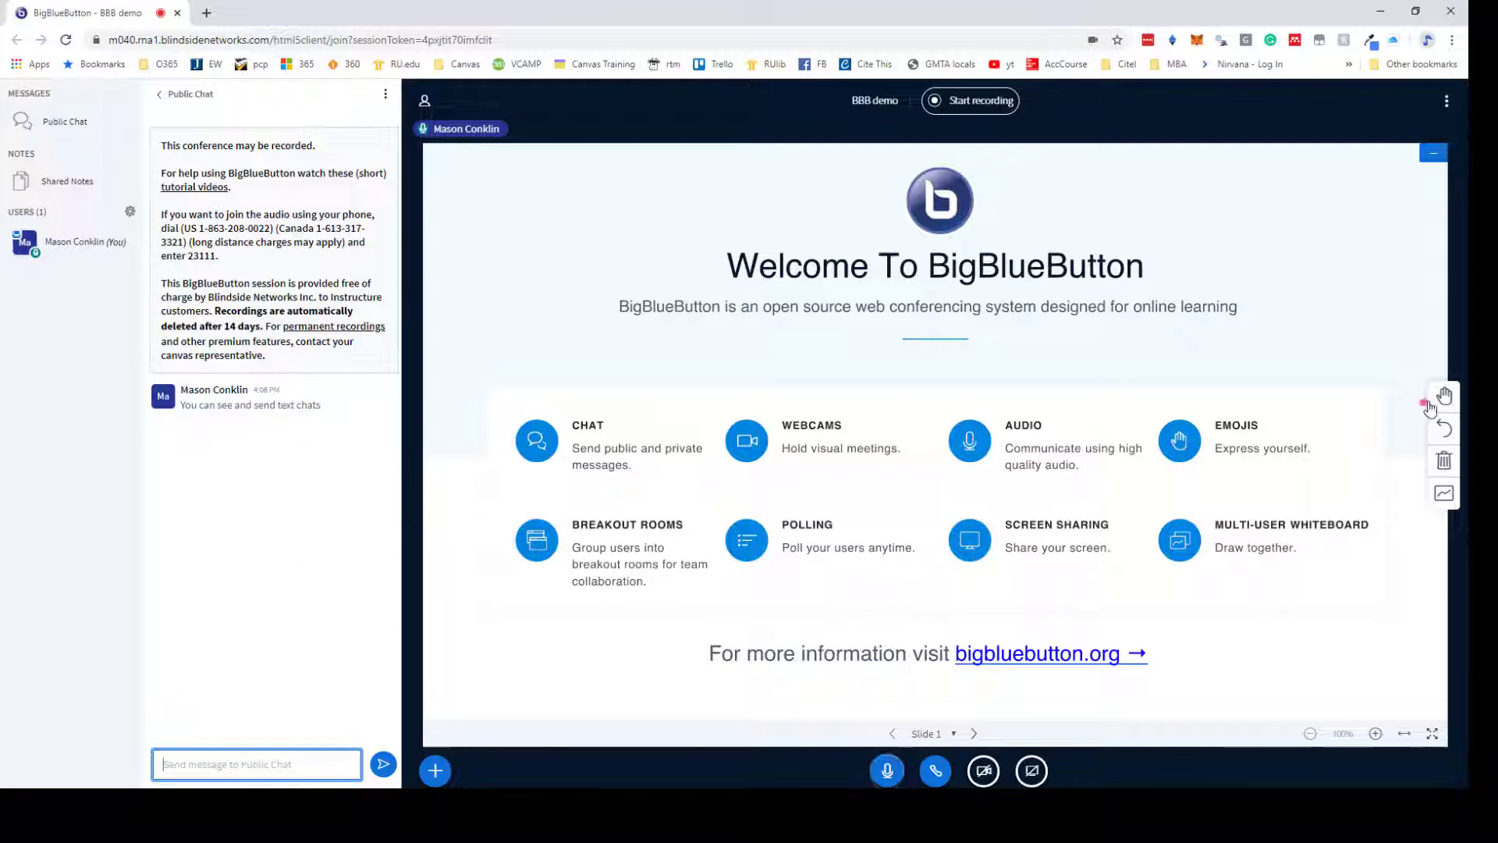
Add the words "Text annotation" in red to the slide, above and to the right of the welcome title.
{"action": "left_click", "coordinate": [1444, 396]}
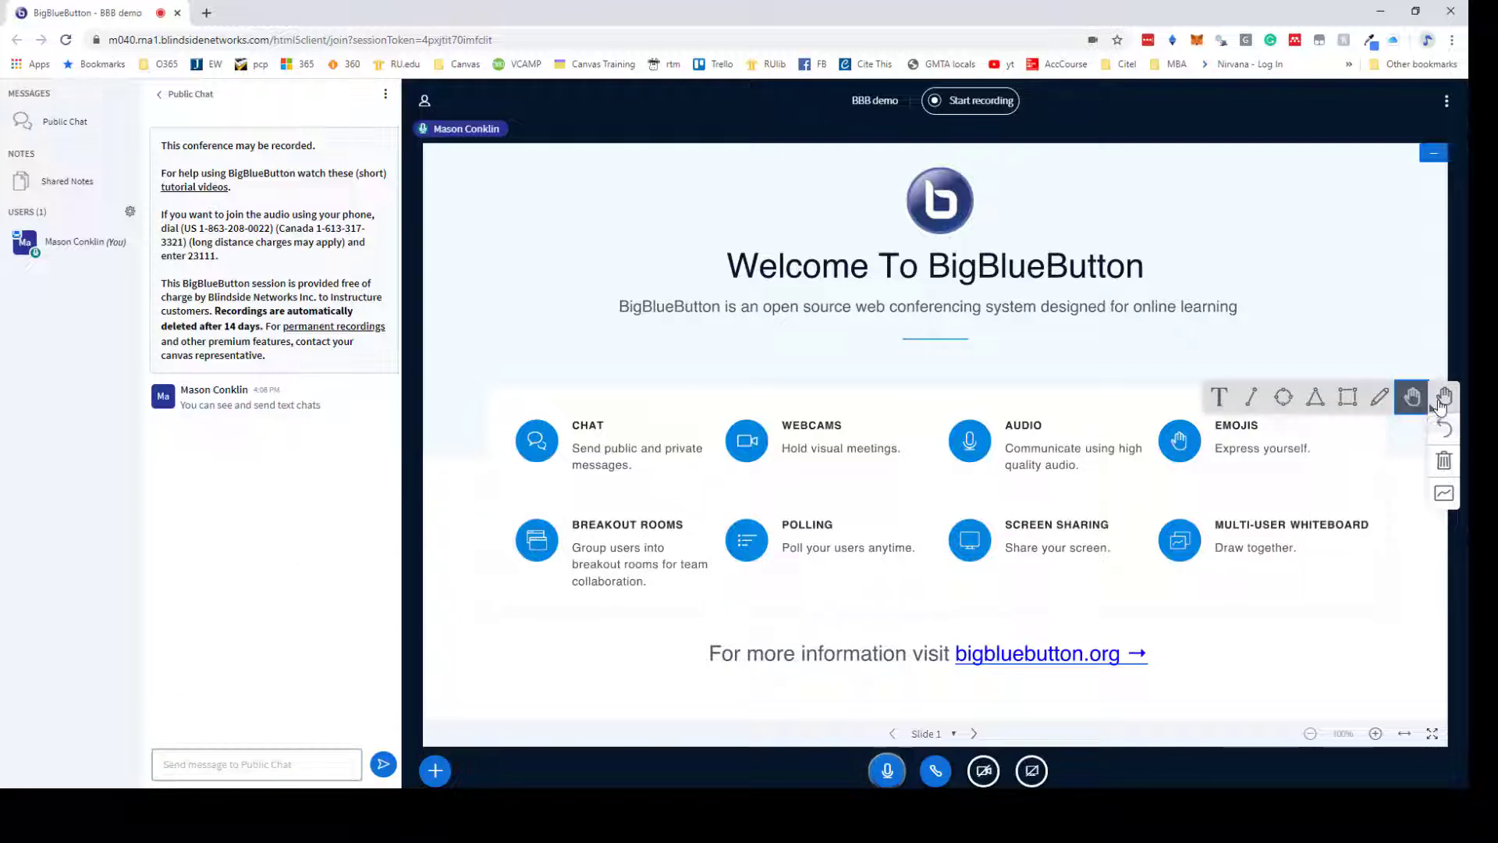
{"action": "left_click", "coordinate": [1217, 396]}
{"action": "left_click_drag", "start_coordinate": [1158, 212], "coordinate": [1289, 252]}
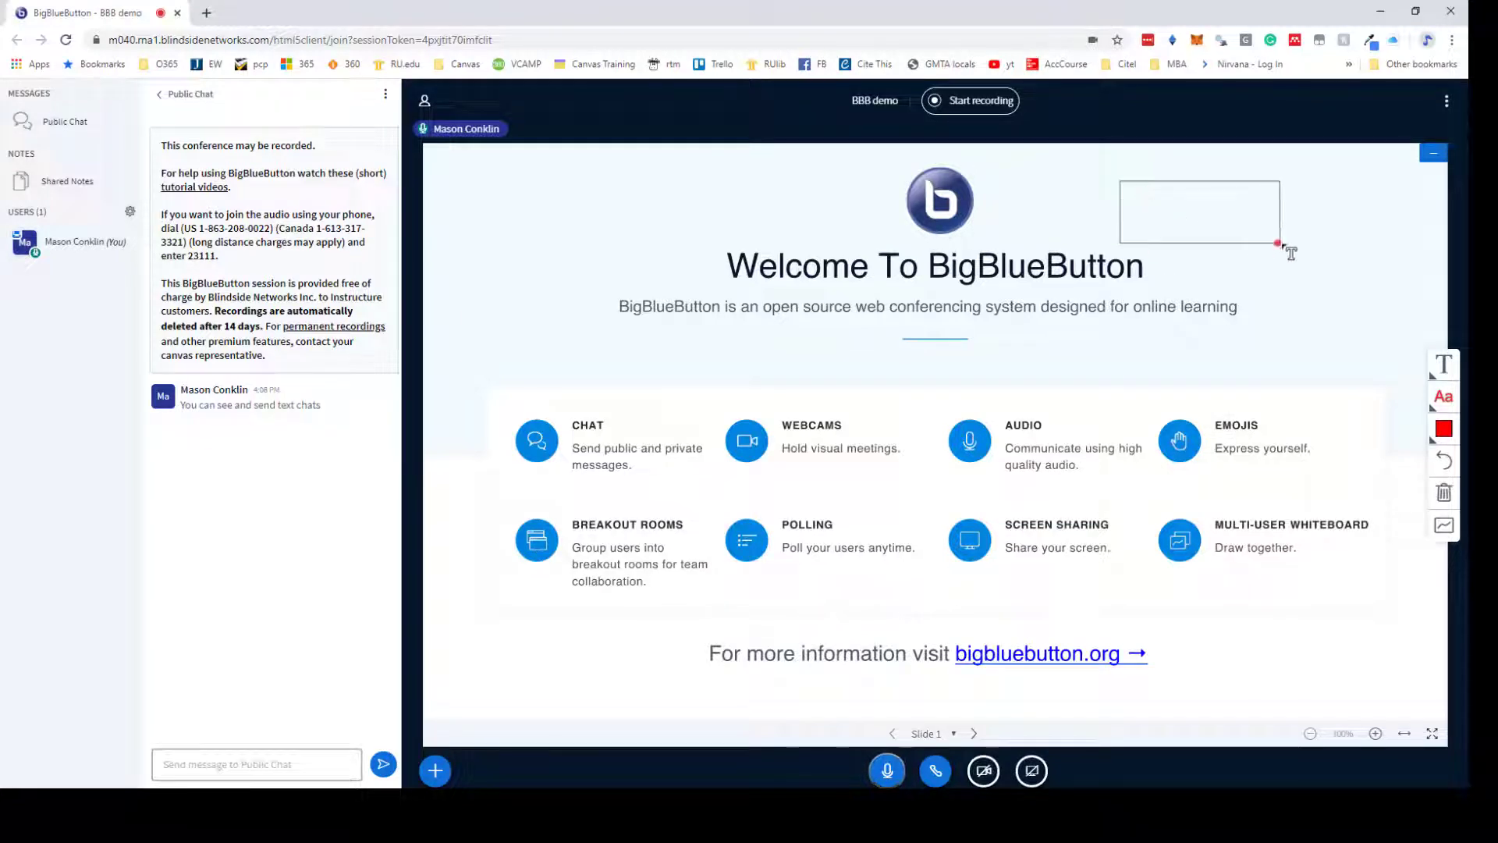
{"action": "type", "text": "Tjos os"}
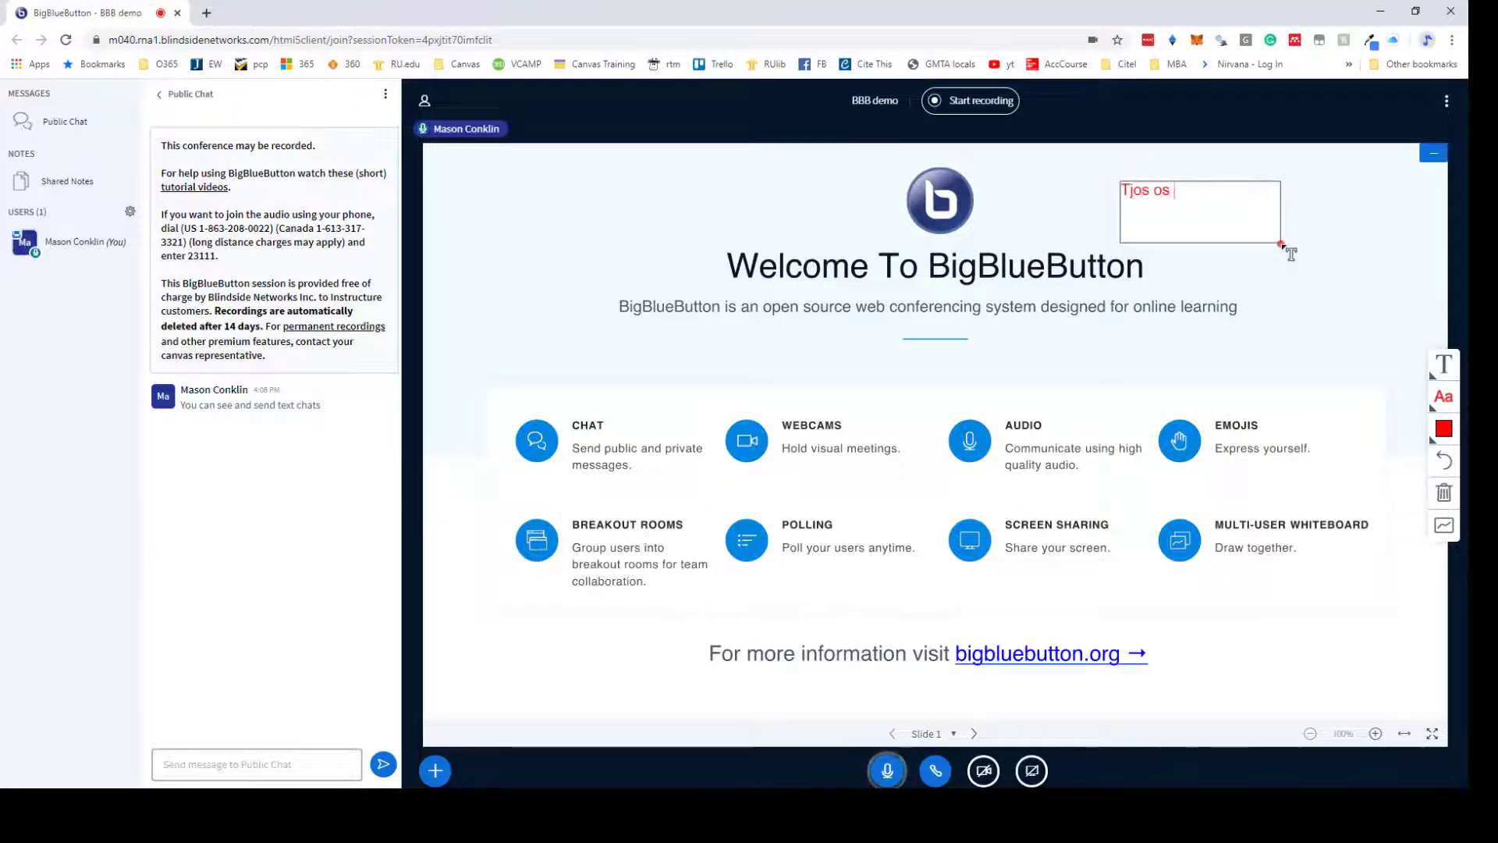
{"action": "key", "text": "BackSpace"}
{"action": "key", "text": "BackSpace"}
{"action": "key", "text": "BackSpace"}
{"action": "key", "text": "BackSpace"}
{"action": "key", "text": "BackSpace"}
{"action": "key", "text": "BackSpace"}
{"action": "key", "text": "BackSpace"}
{"action": "key", "text": "BackSpace"}
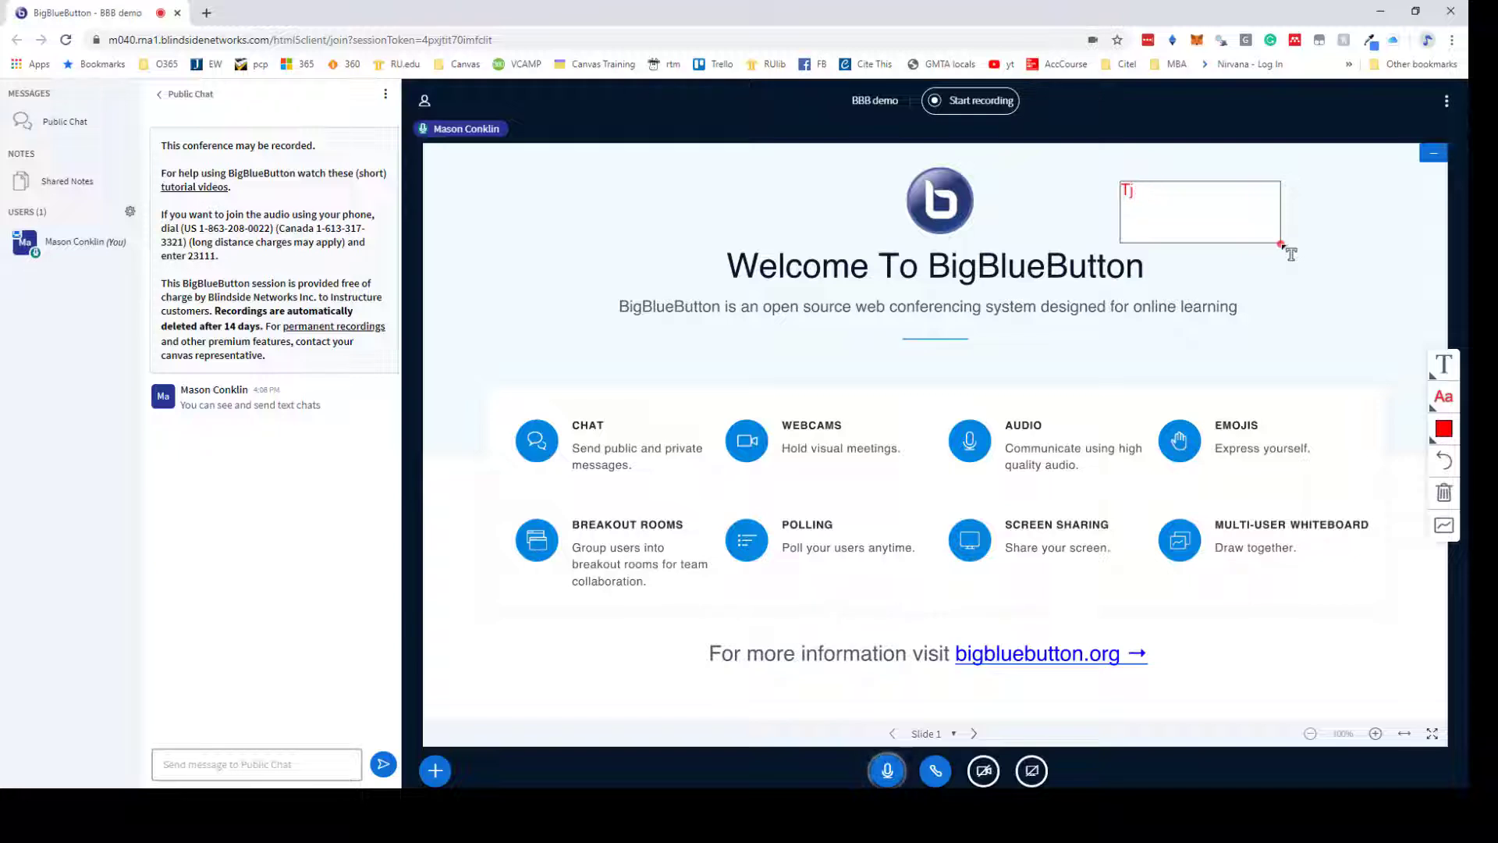
{"action": "type", "text": "Text ammpt"}
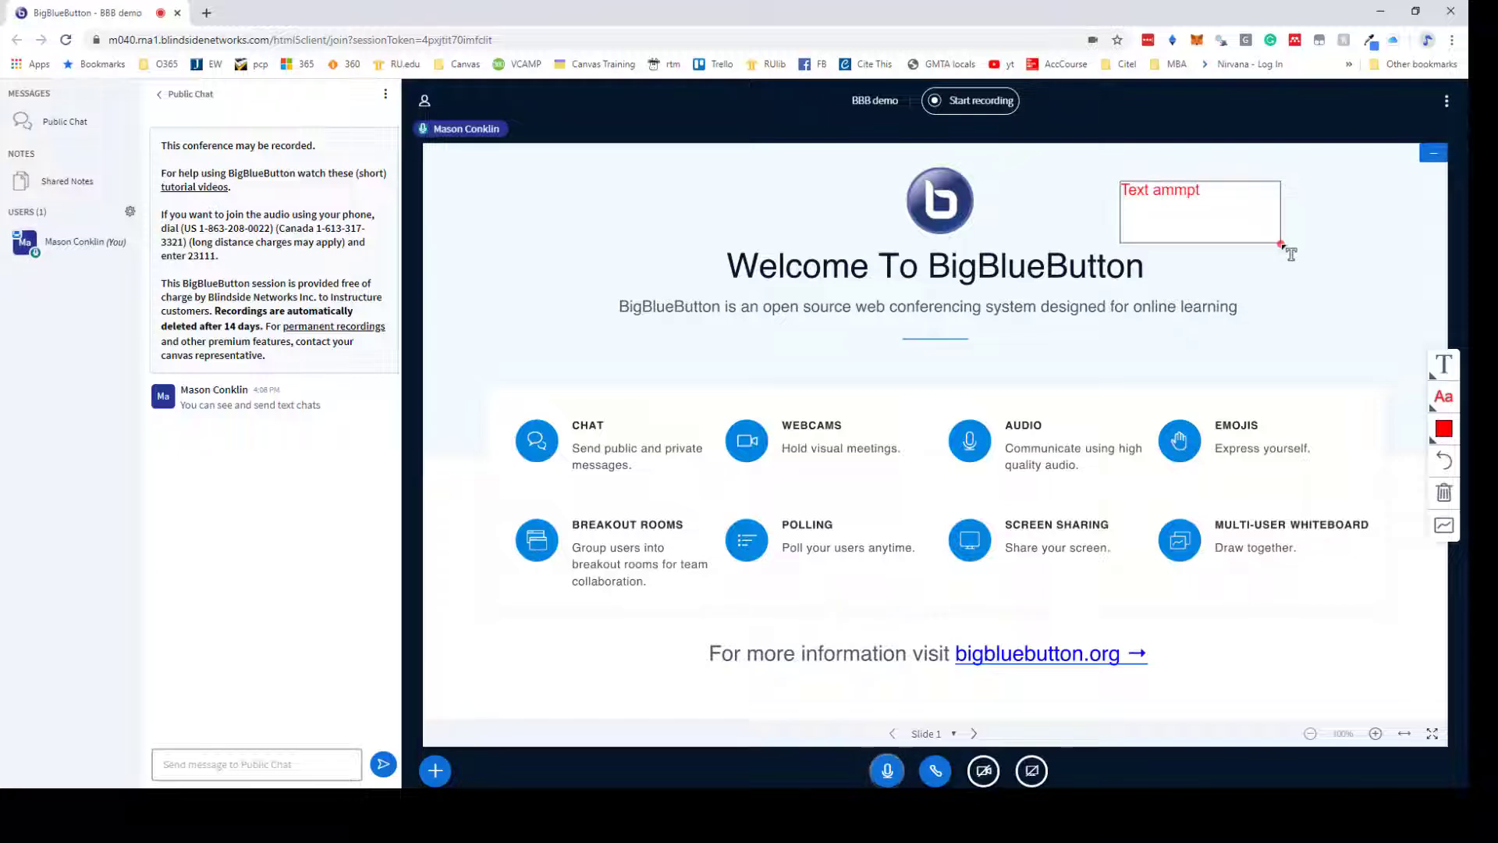
{"action": "key", "text": "BackSpace"}
{"action": "key", "text": "BackSpace"}
{"action": "key", "text": "BackSpace"}
{"action": "key", "text": "BackSpace"}
{"action": "type", "text": "nnotation"}
Draw a red ellipse near the slide's right edge, with a triangle above it and a tall rectangle below it.
{"action": "left_click", "coordinate": [1444, 364]}
{"action": "left_click", "coordinate": [1281, 362]}
{"action": "left_click_drag", "start_coordinate": [1272, 339], "coordinate": [1325, 368]}
{"action": "left_click", "coordinate": [1440, 370]}
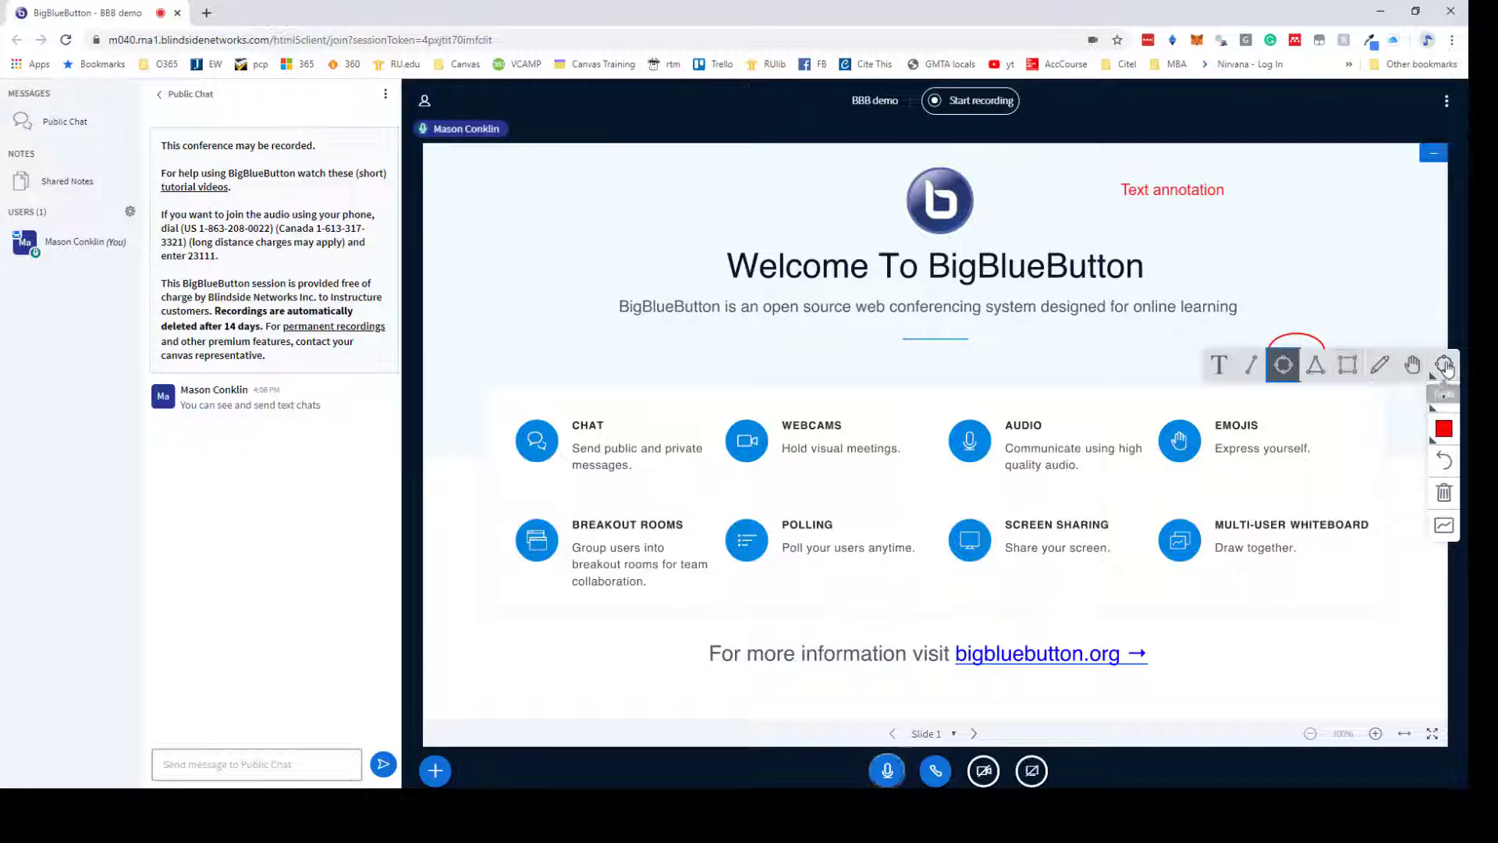
{"action": "left_click", "coordinate": [1314, 359]}
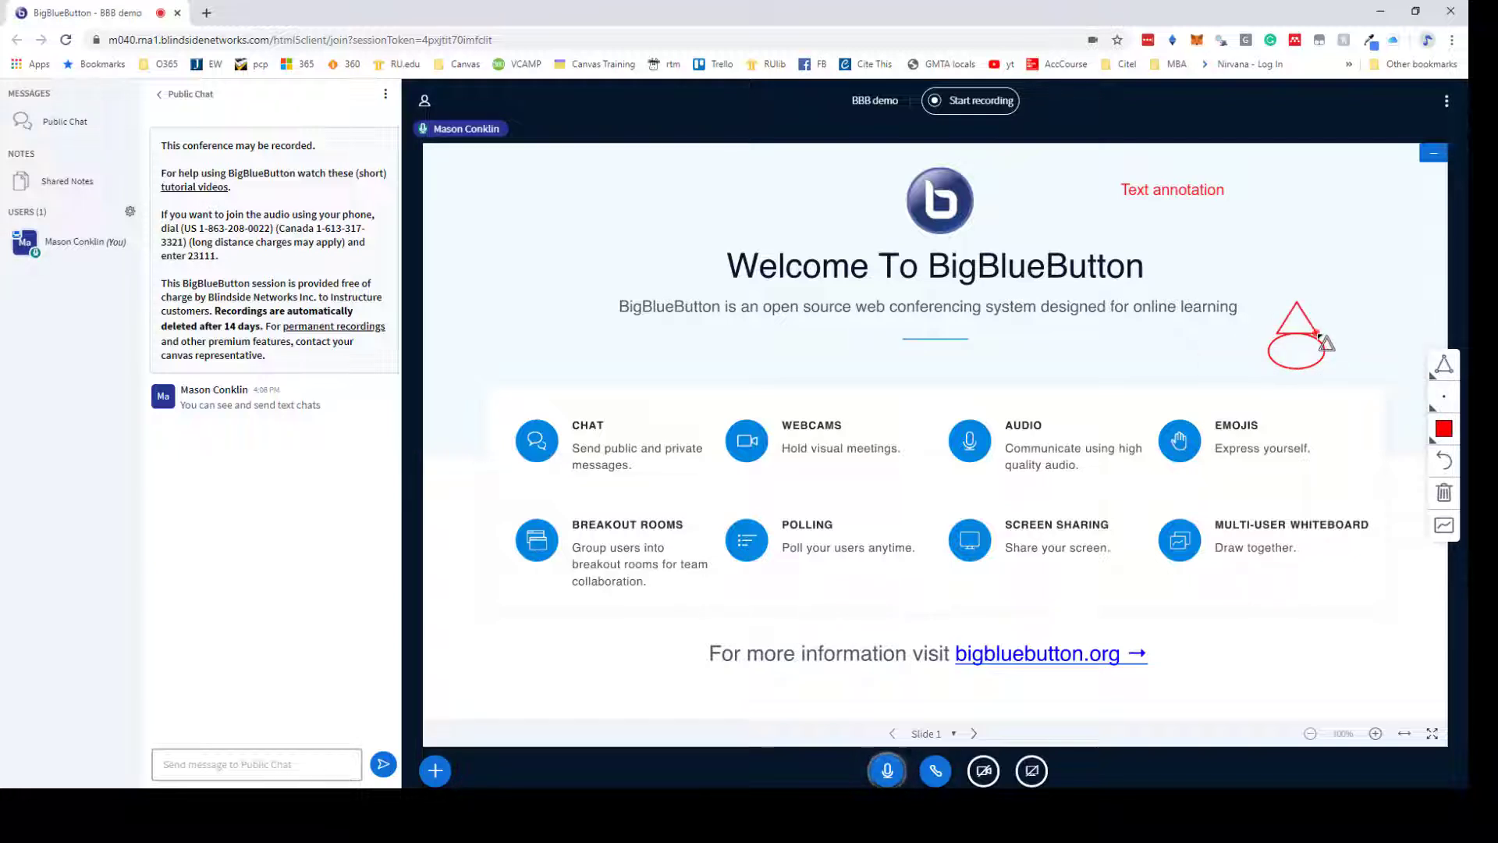
{"action": "left_click", "coordinate": [1444, 364]}
{"action": "left_click", "coordinate": [1349, 367]}
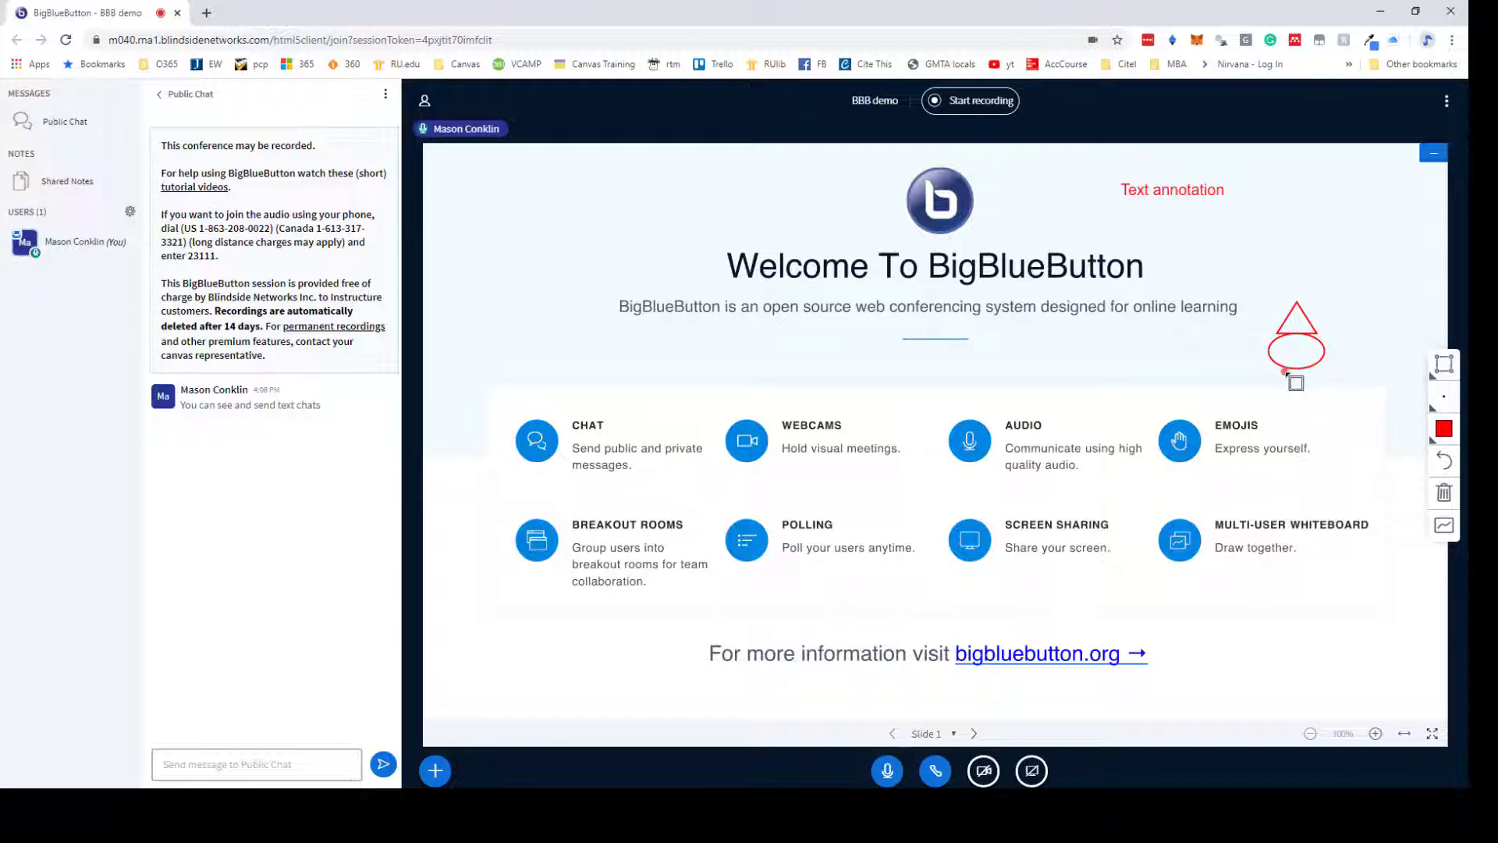
{"action": "left_click_drag", "start_coordinate": [1286, 373], "coordinate": [1316, 458]}
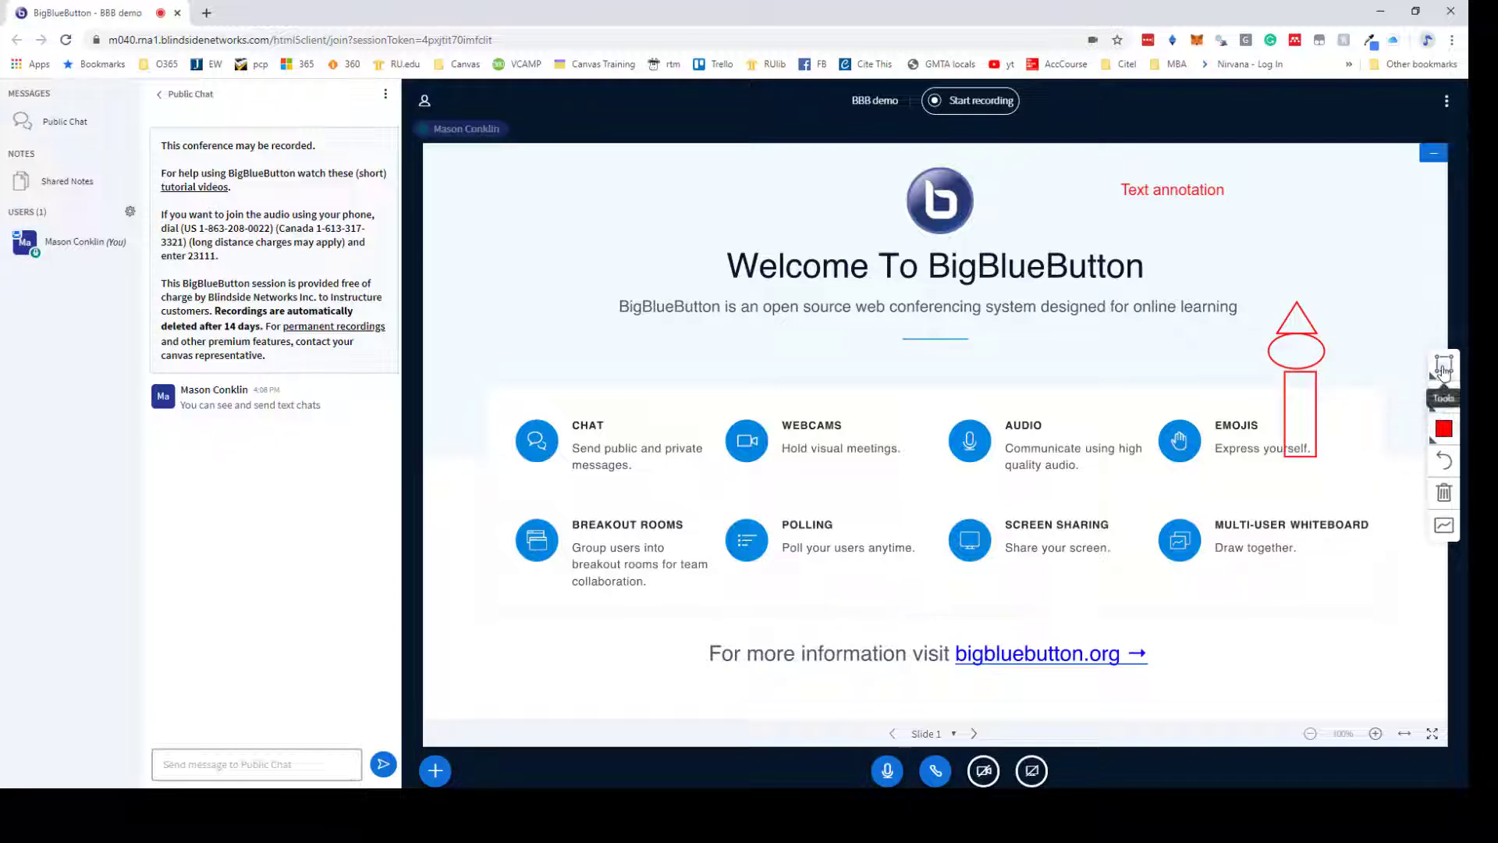
Draw a long wavy freehand line across the slide with the Pencil tool.
{"action": "left_click", "coordinate": [1444, 367]}
{"action": "left_click", "coordinate": [1380, 365]}
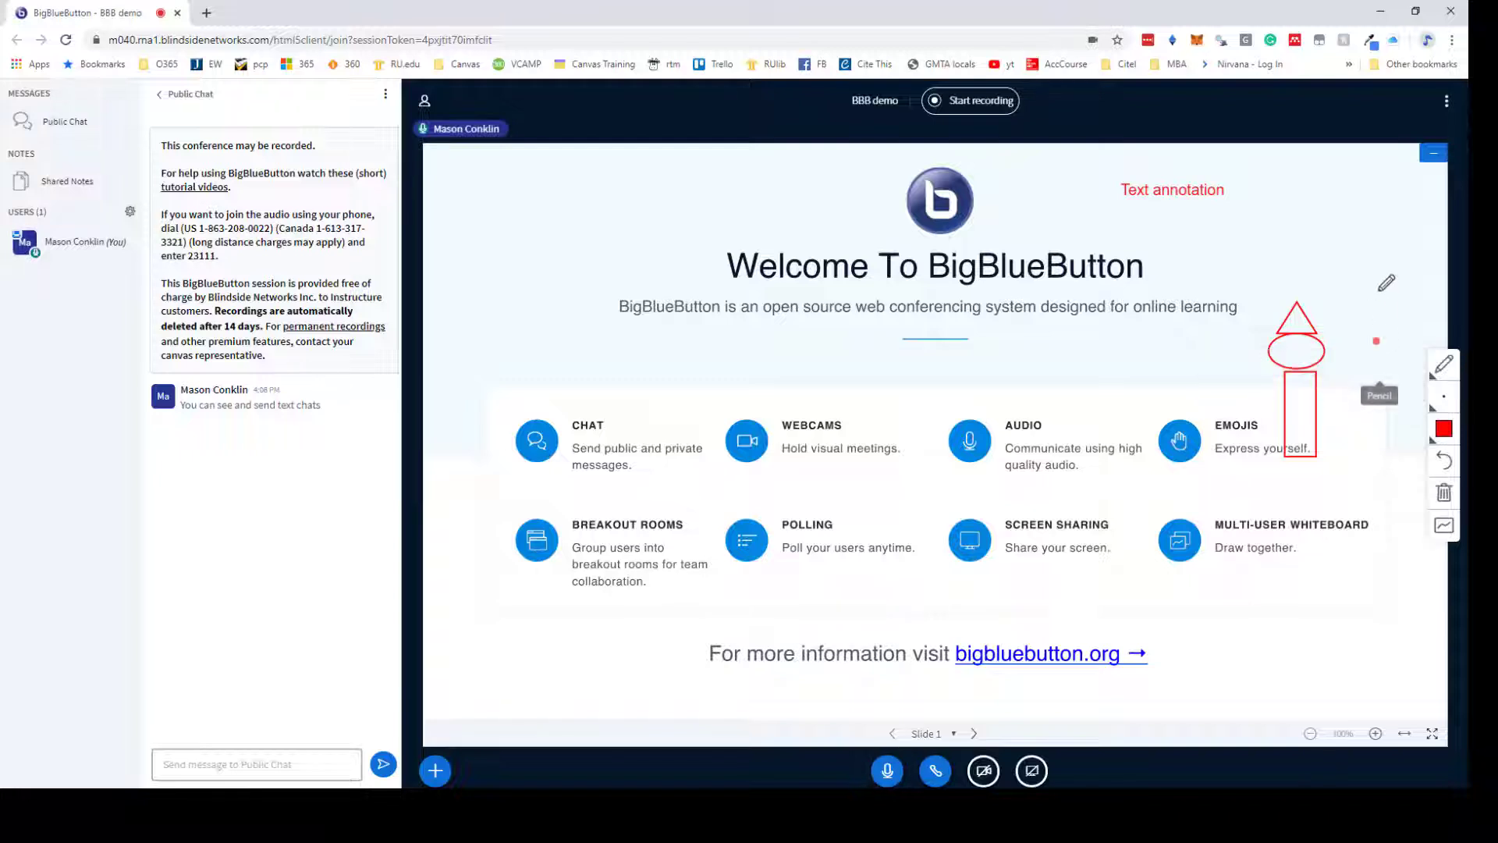
{"action": "mouse_move", "coordinate": [1379, 290]}
{"action": "left_mouse_down"}
{"action": "mouse_move", "coordinate": [1245, 249]}
{"action": "mouse_move", "coordinate": [1097, 334]}
{"action": "mouse_move", "coordinate": [847, 373]}
{"action": "mouse_move", "coordinate": [531, 320]}
{"action": "left_mouse_up"}
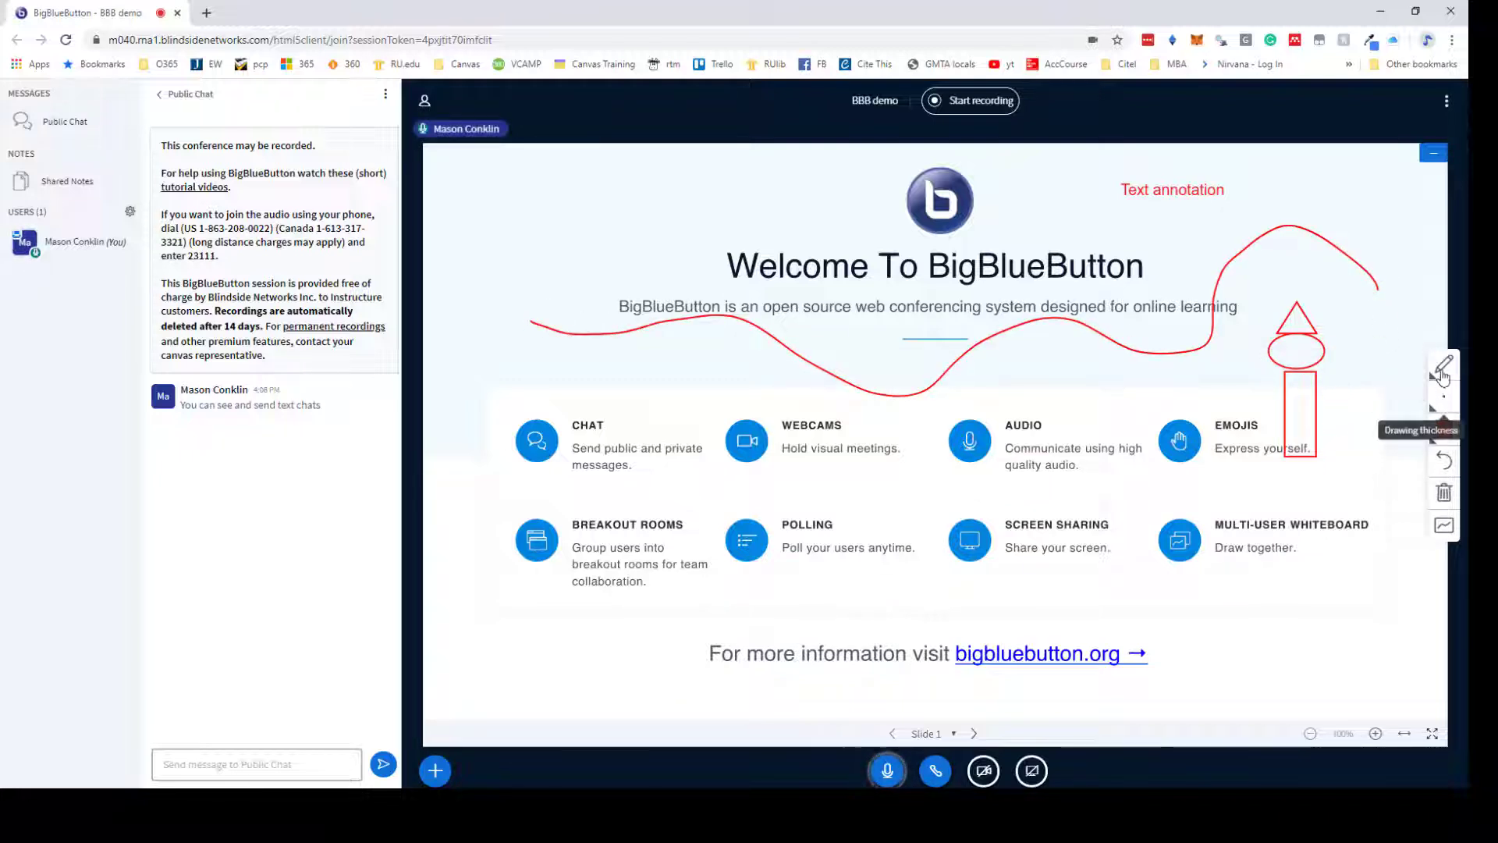
Switch back to the Pan tool, undo the freehand line and clear all remaining annotations from the slide.
{"action": "left_click", "coordinate": [1443, 371]}
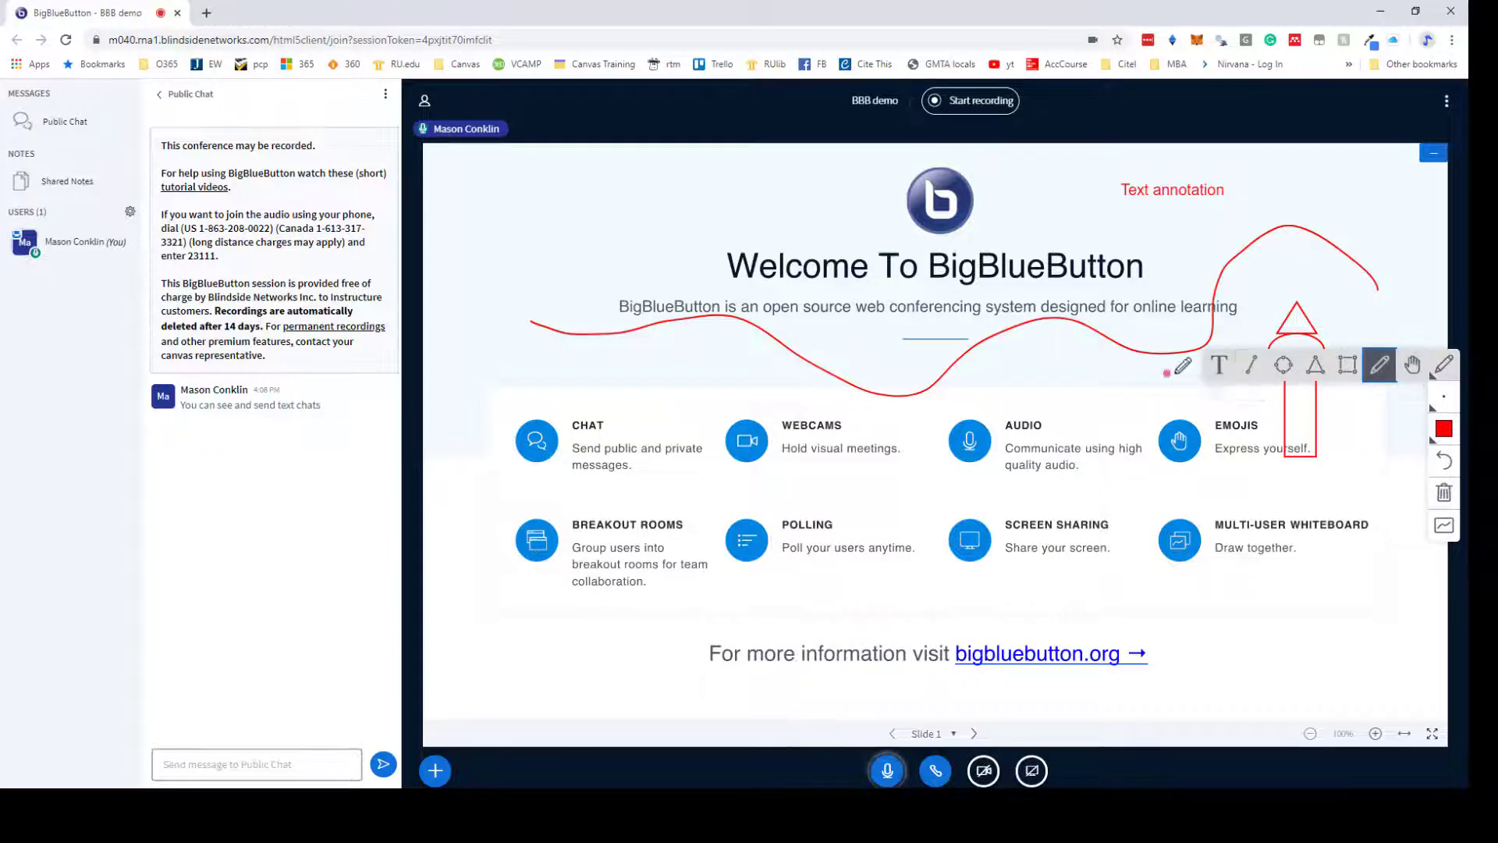
{"action": "left_click", "coordinate": [1412, 365]}
{"action": "left_click", "coordinate": [1444, 397]}
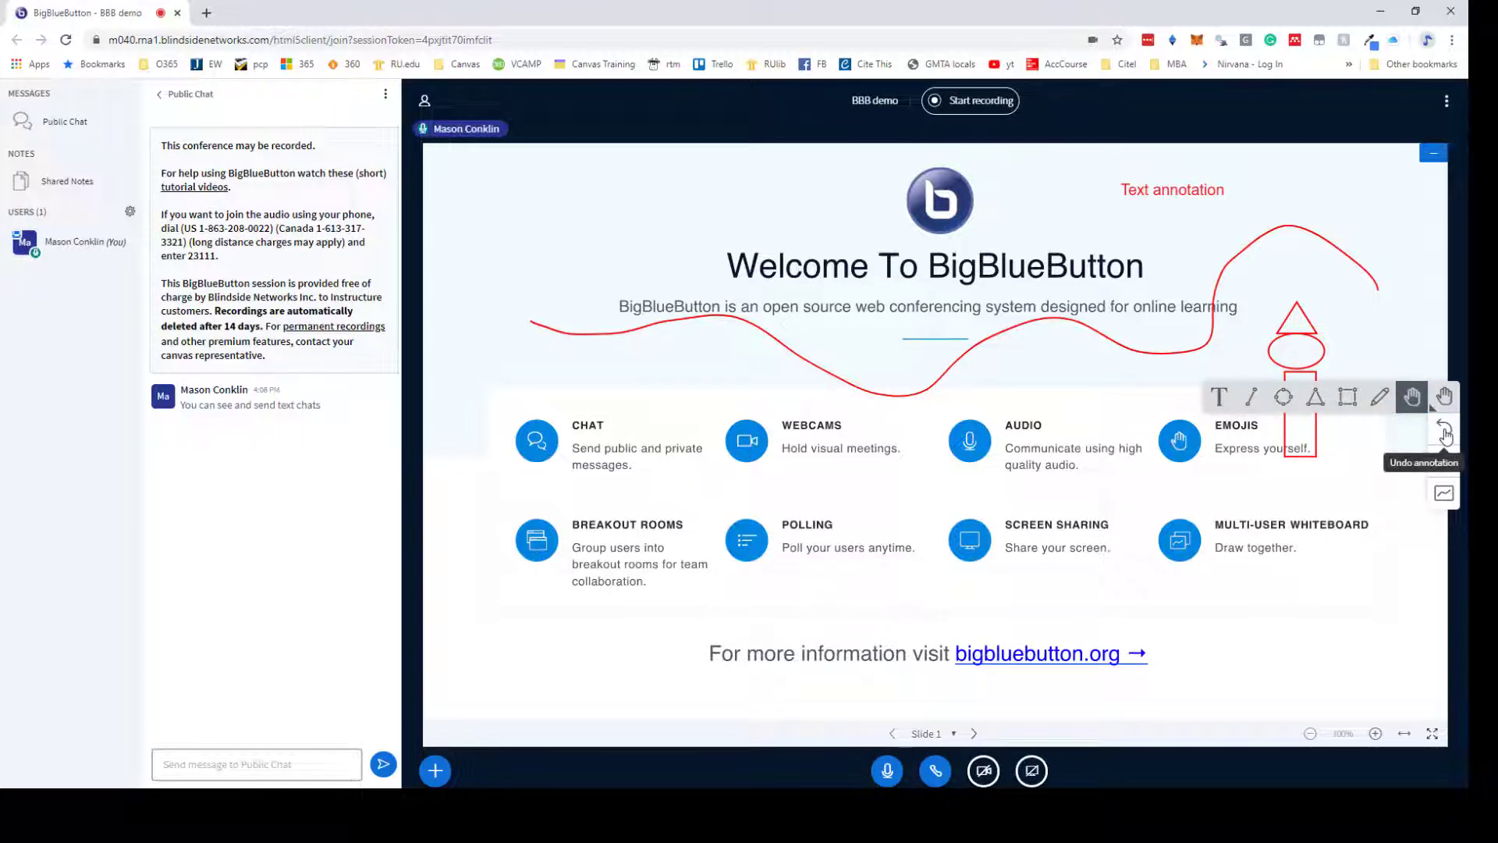
{"action": "left_click", "coordinate": [1444, 428]}
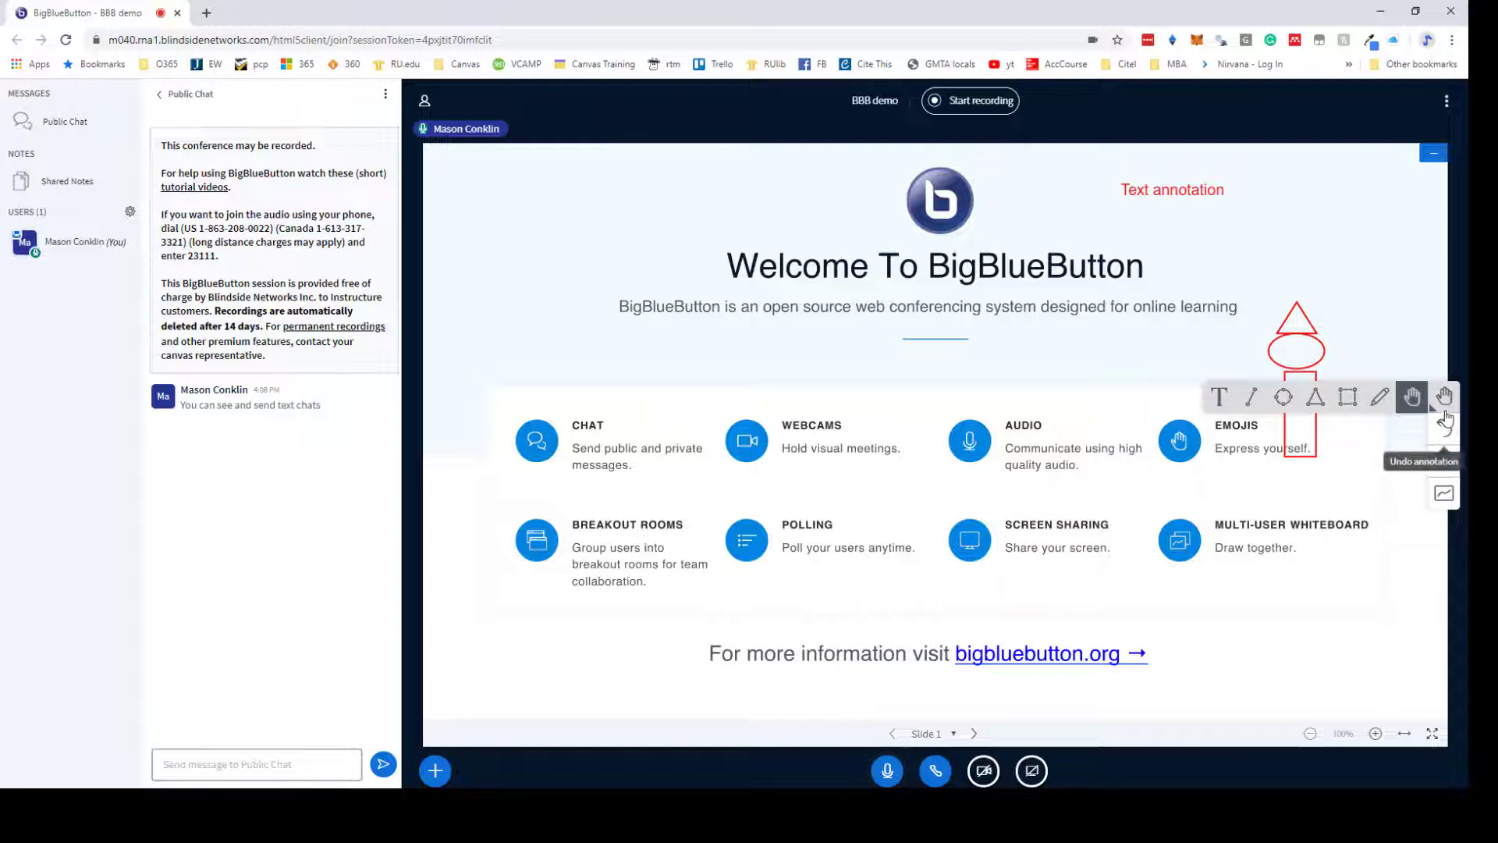
{"action": "left_click", "coordinate": [1445, 398]}
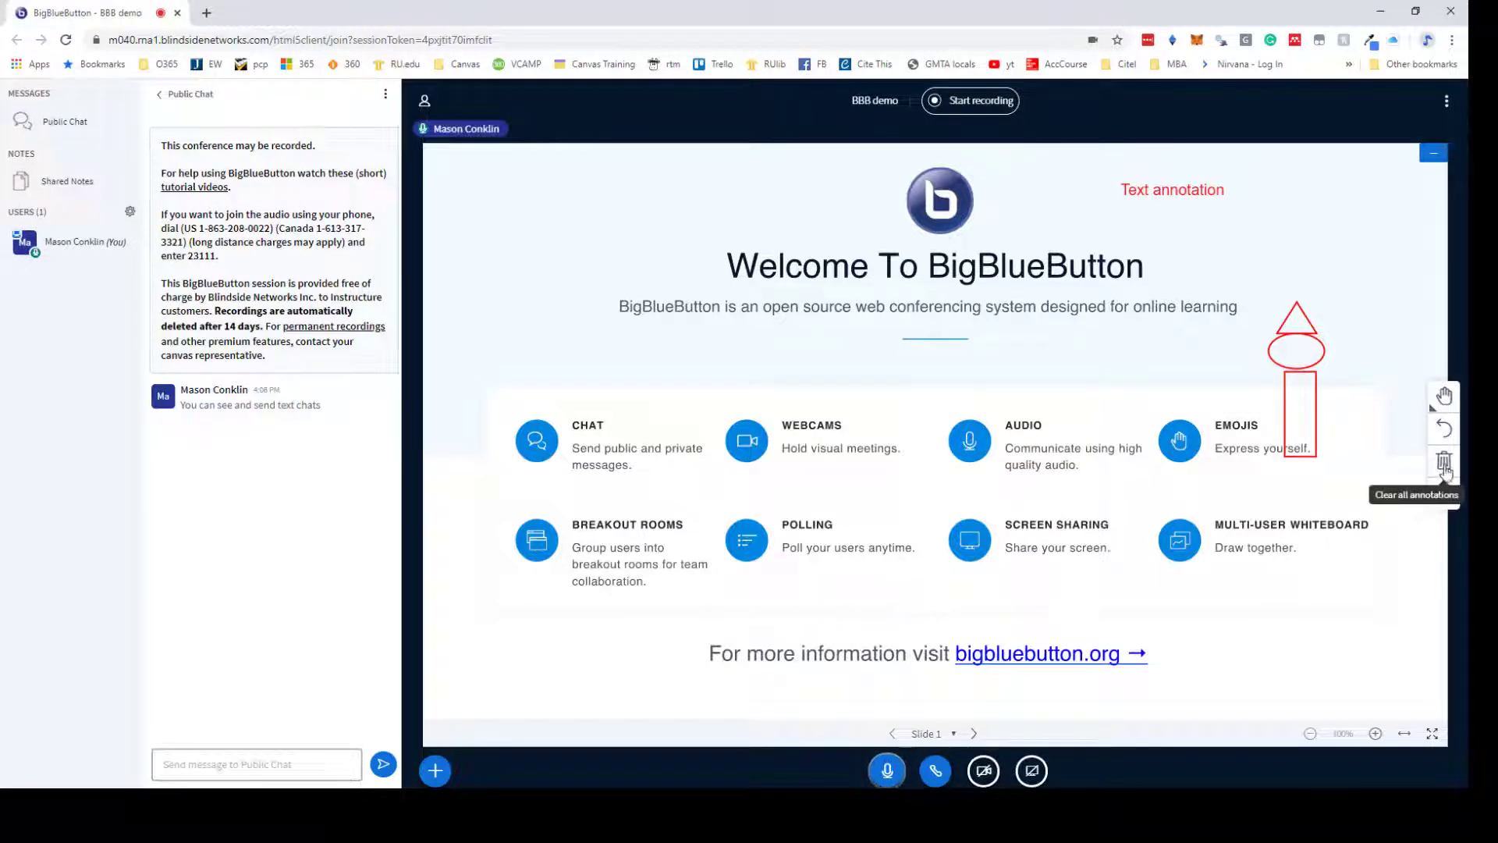
{"action": "left_click", "coordinate": [1444, 462]}
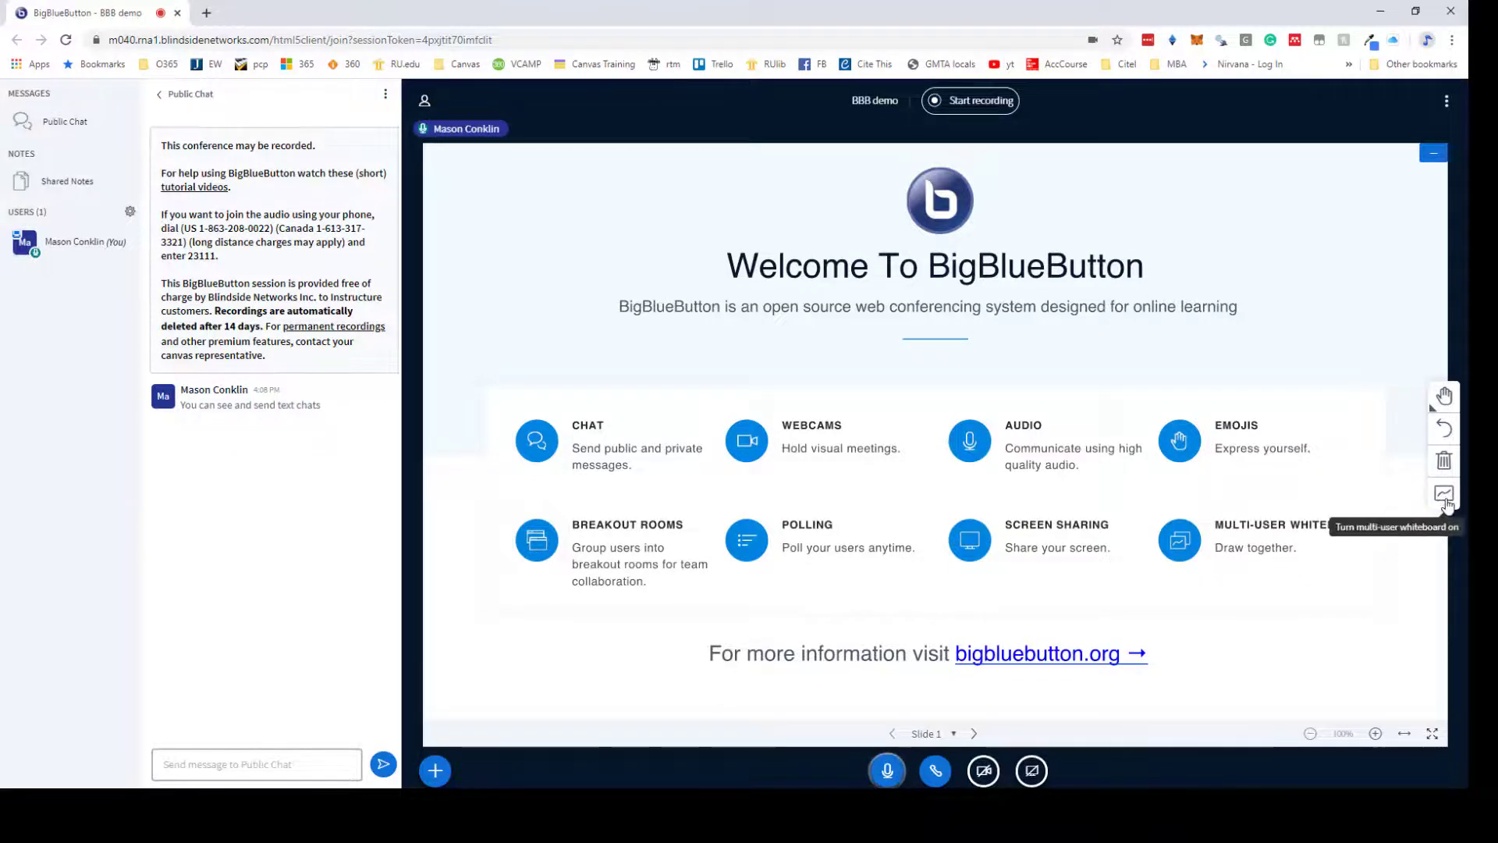
Turn the multi-user whiteboard on and back off.
{"action": "left_click", "coordinate": [1436, 499]}
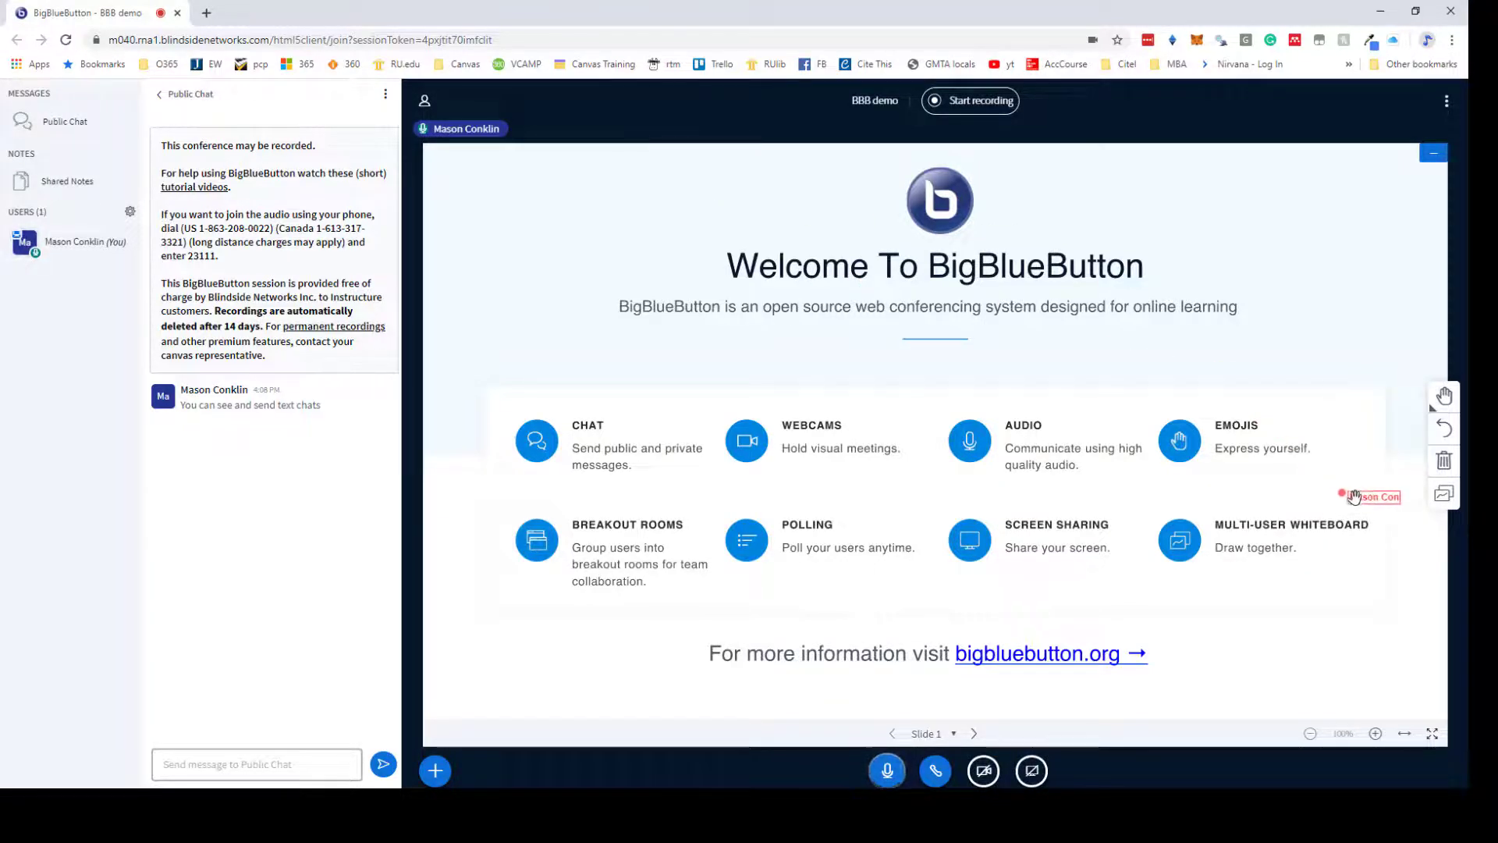
{"action": "left_click", "coordinate": [1443, 493]}
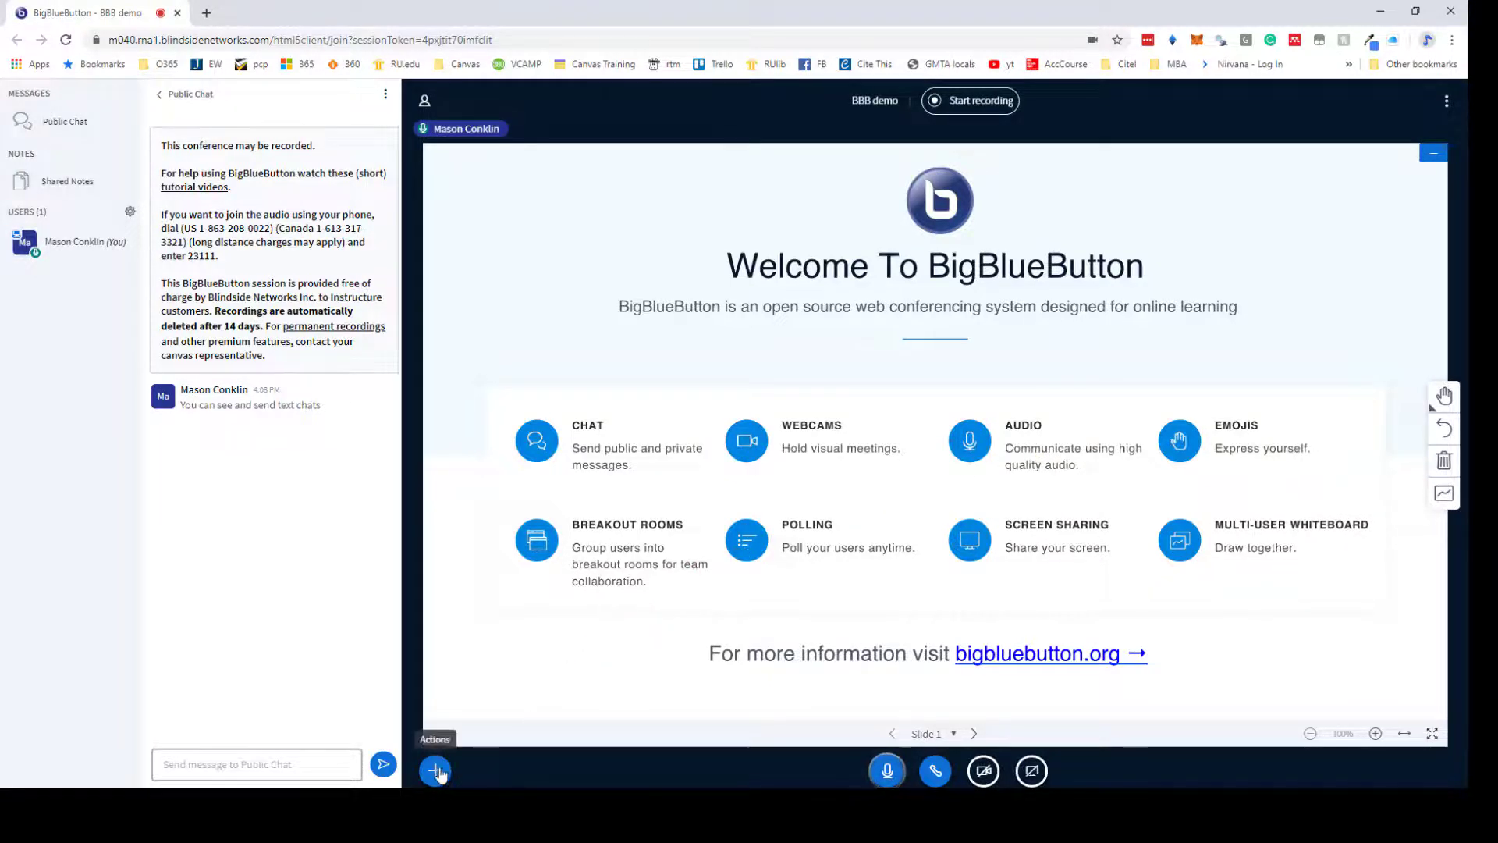
Upload the PowerPoint file cp4 2-1.pptx as the conference's current presentation.
{"action": "left_click", "coordinate": [436, 771]}
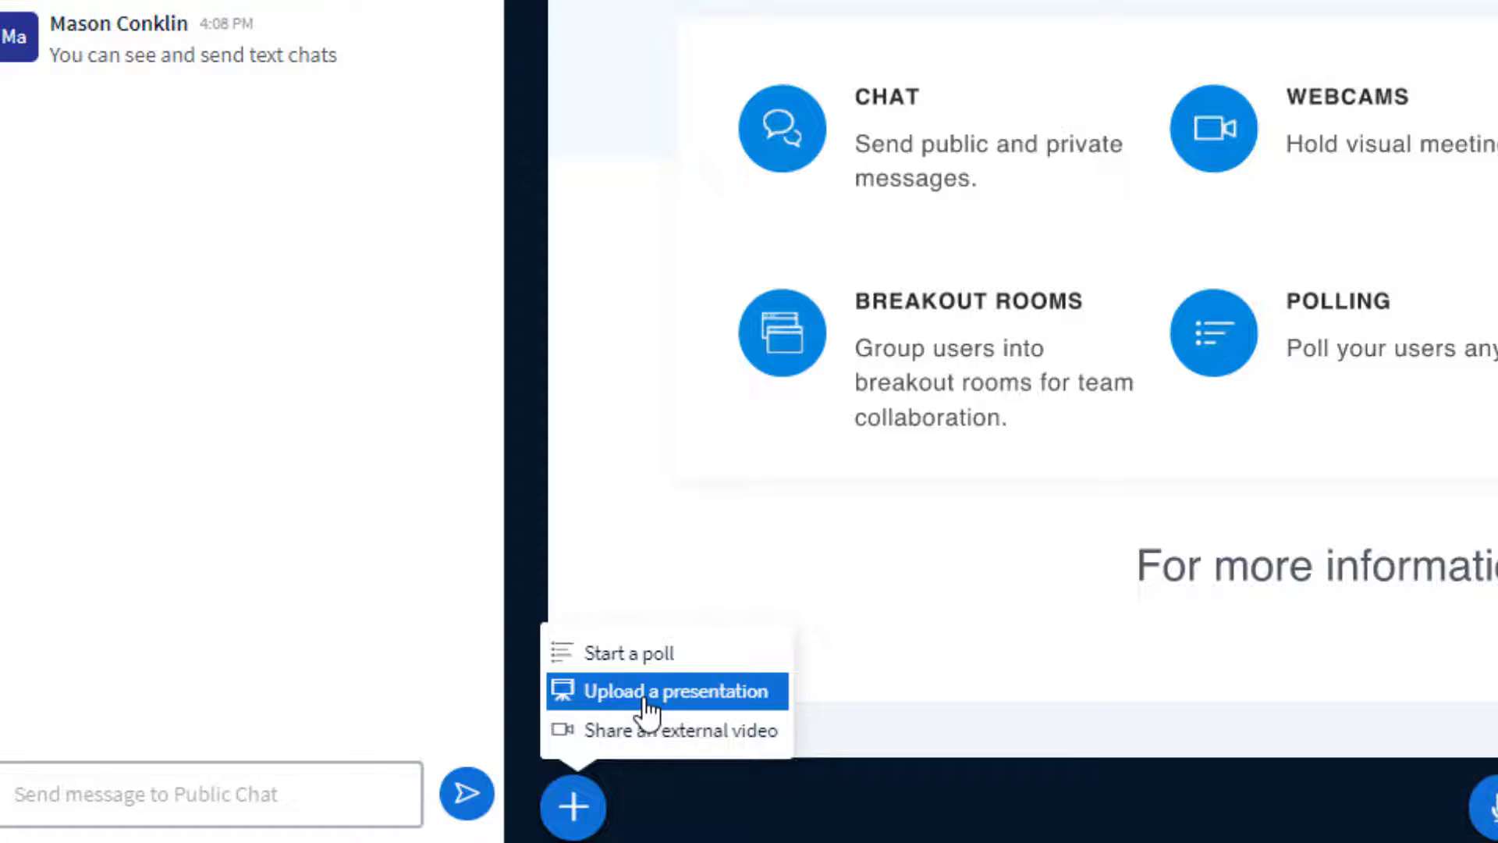
{"action": "left_click", "coordinate": [645, 692]}
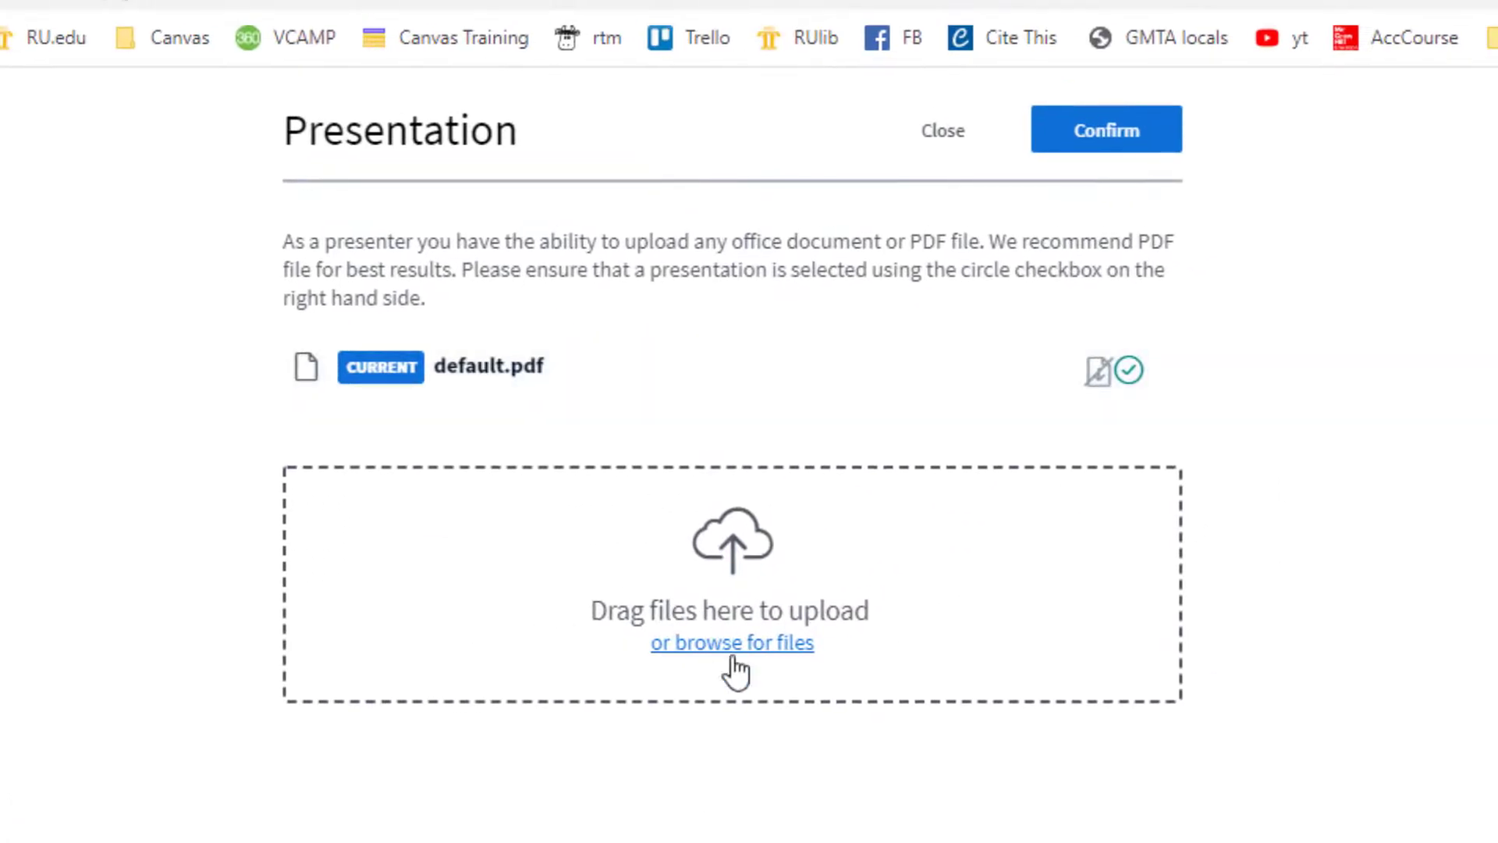
{"action": "left_click", "coordinate": [754, 656]}
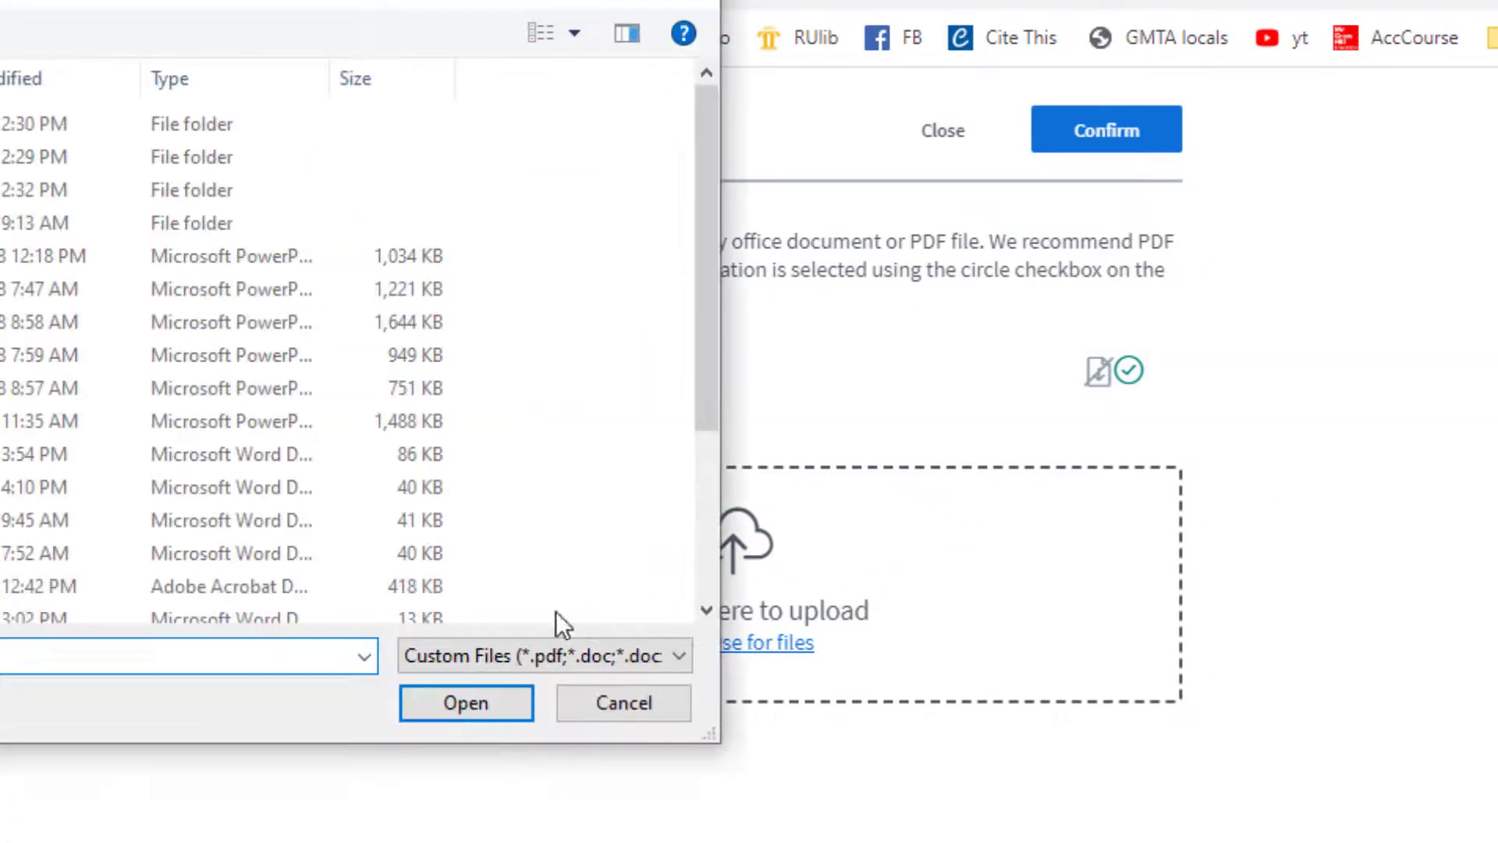
{"action": "left_click", "coordinate": [234, 289]}
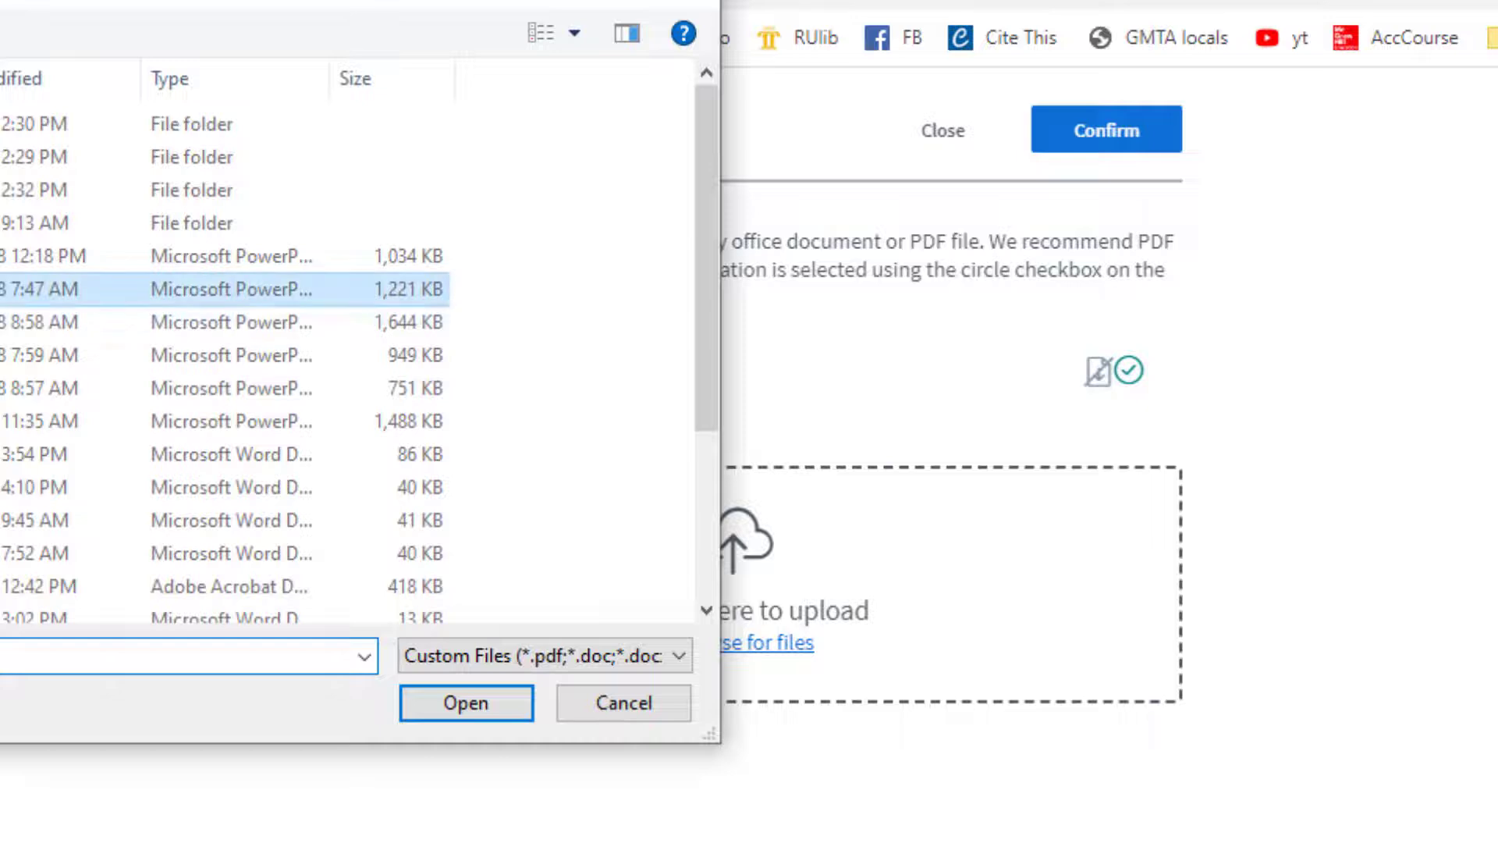
{"action": "left_click", "coordinate": [483, 707]}
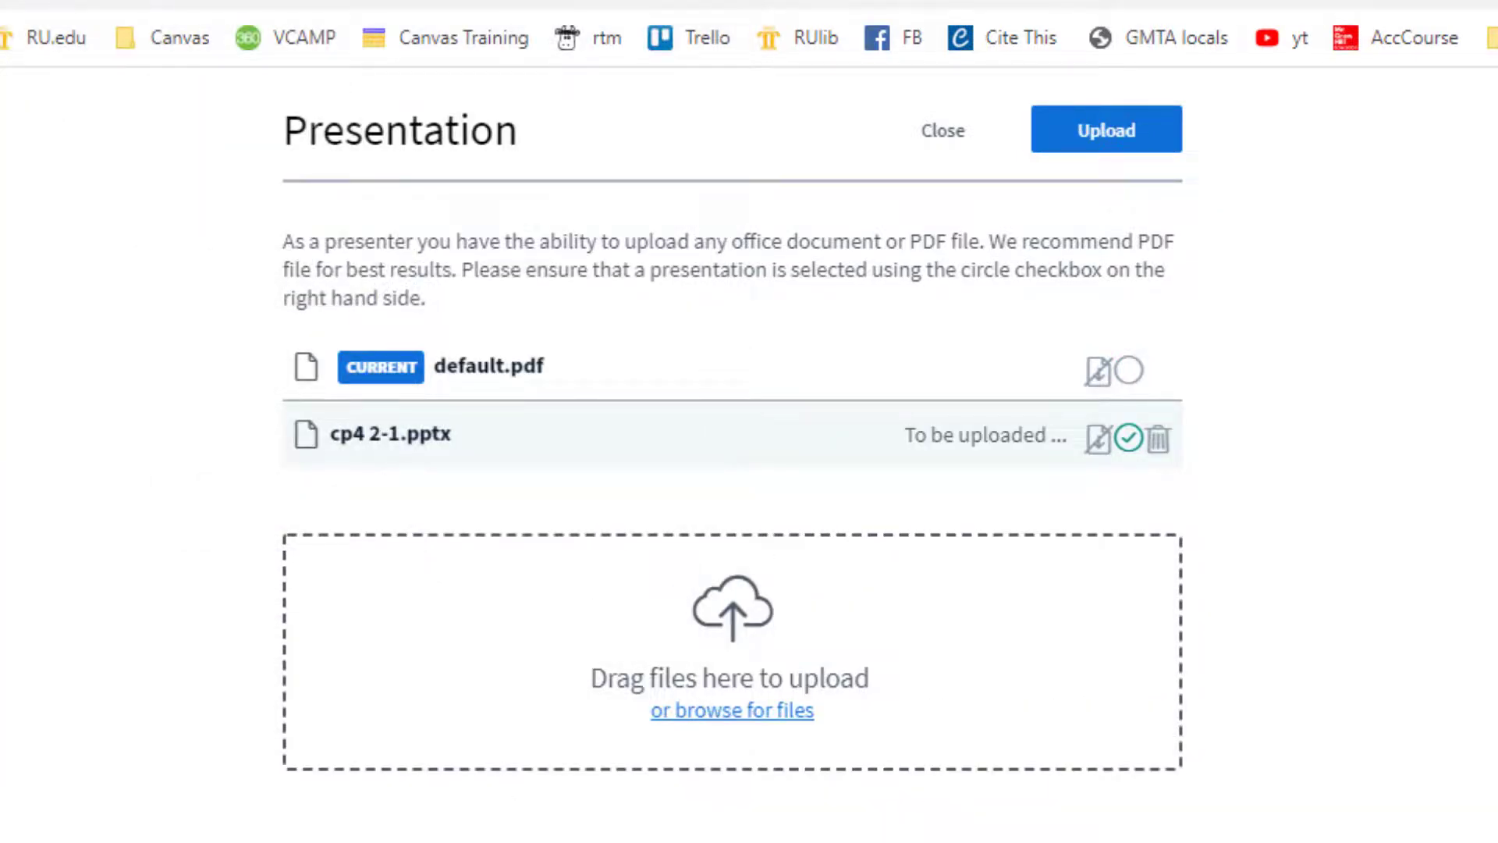
{"action": "left_click", "coordinate": [1109, 134]}
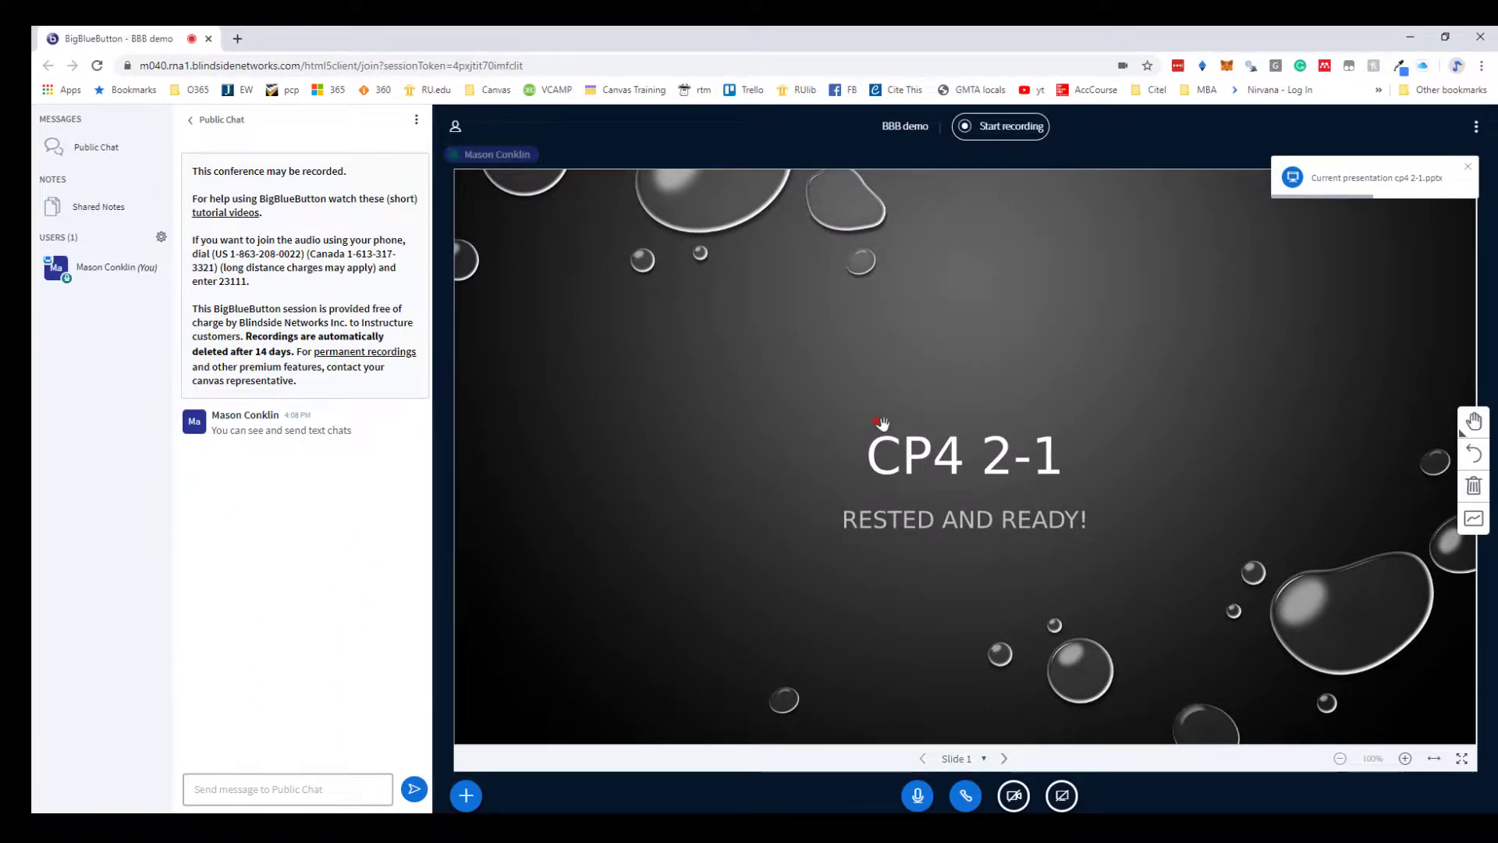
Start recording the conference session and confirm the recording.
{"action": "left_click", "coordinate": [999, 131]}
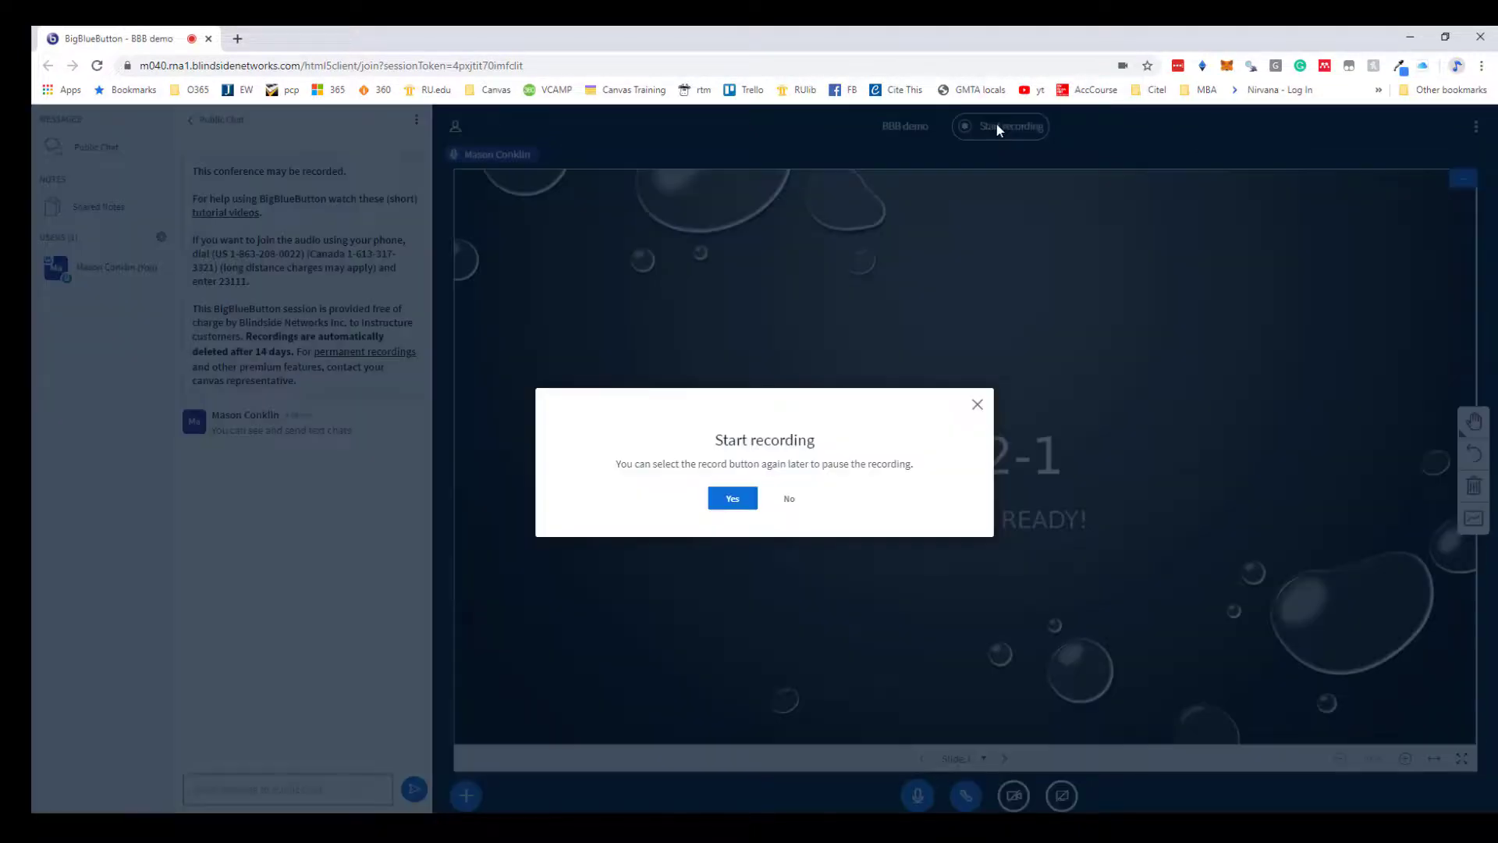
{"action": "left_click", "coordinate": [729, 500]}
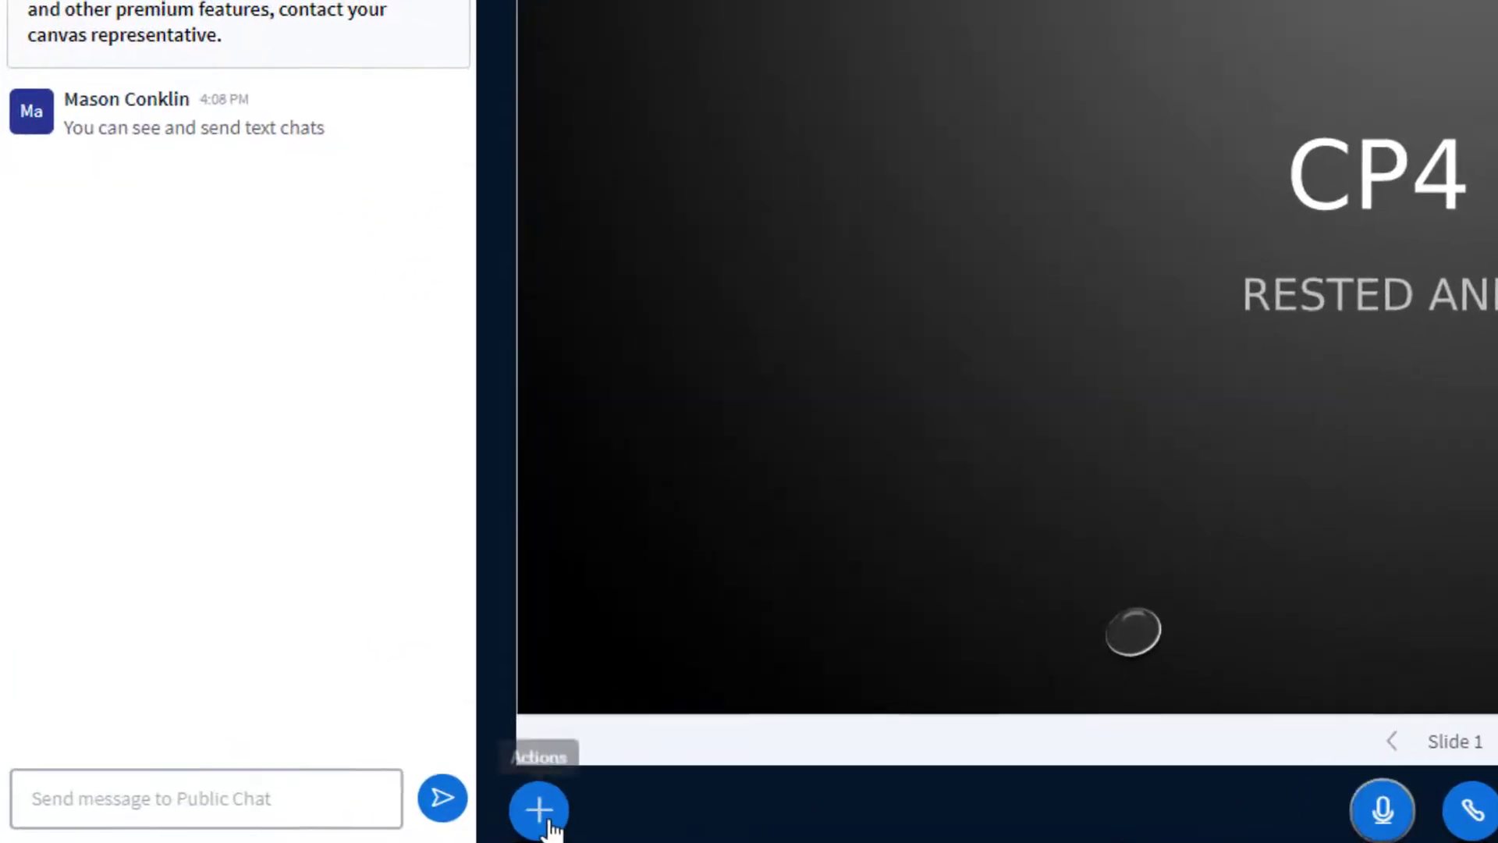
Start a Yes / No poll and publish its results on the slide.
{"action": "left_click", "coordinate": [468, 798]}
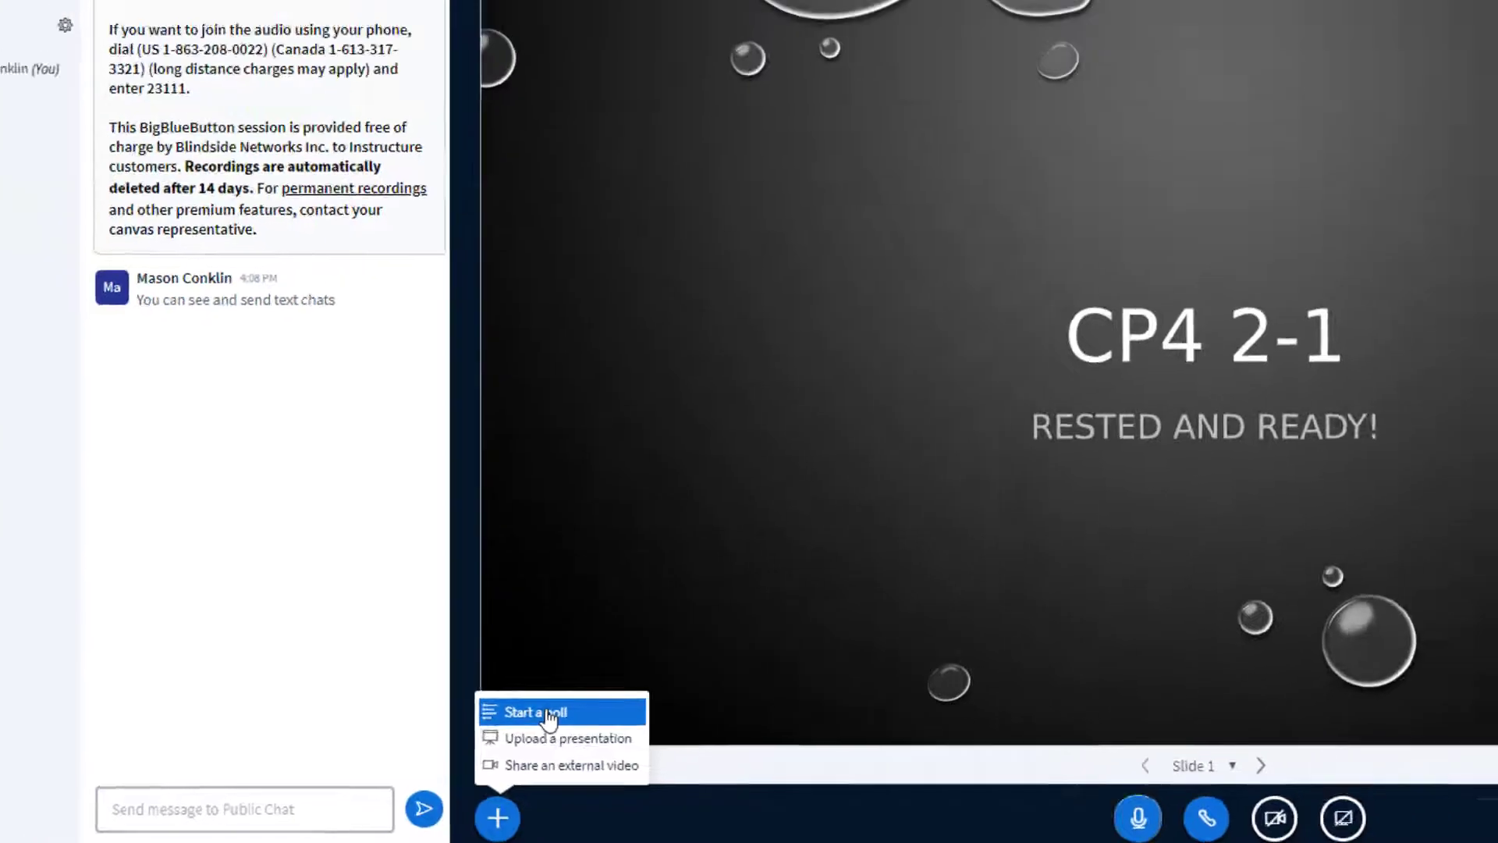
{"action": "left_click", "coordinate": [551, 714]}
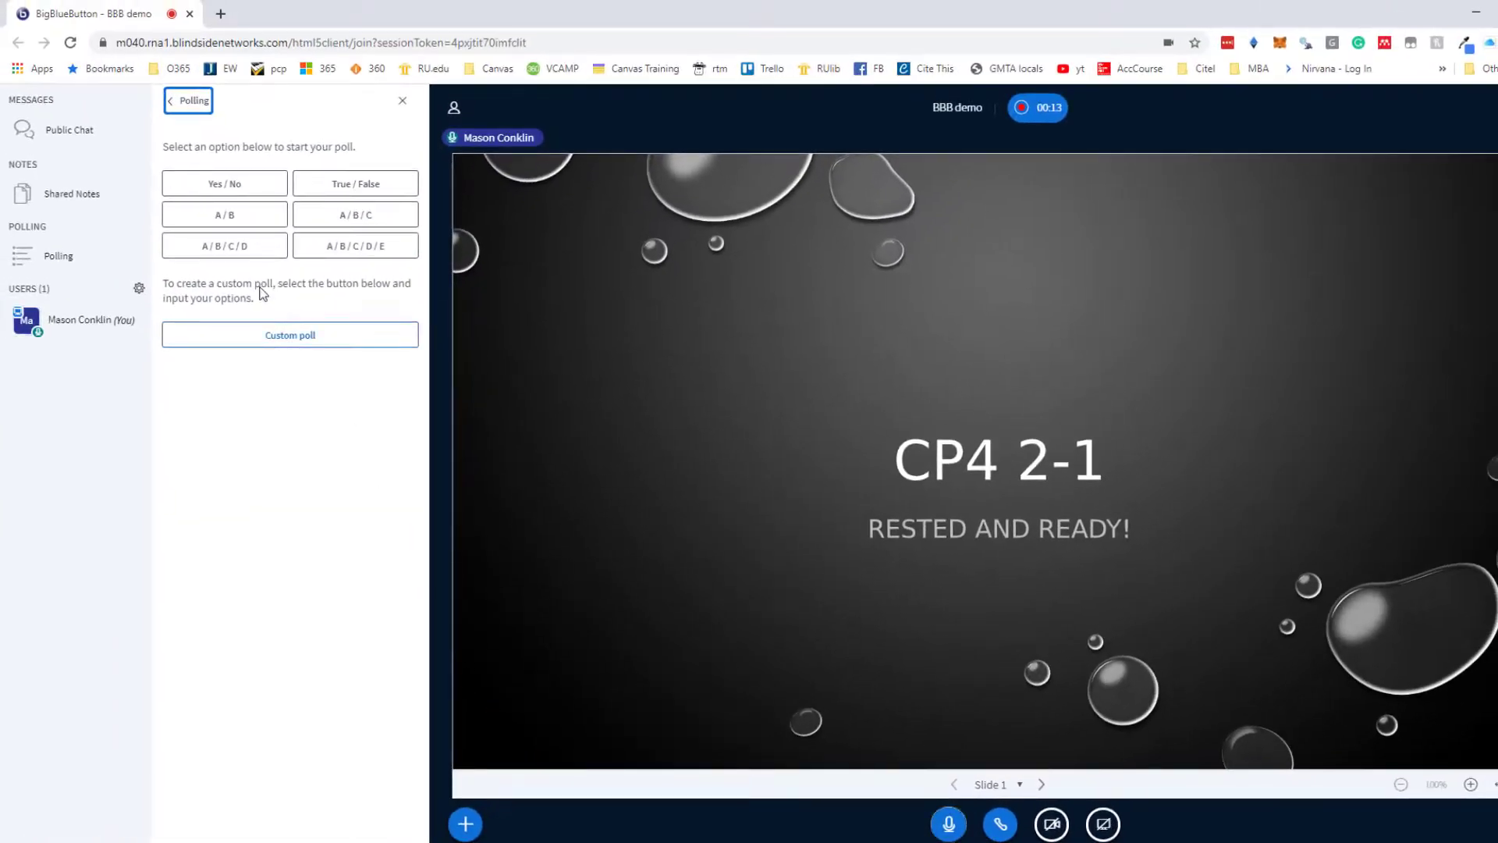
{"action": "left_click", "coordinate": [234, 187]}
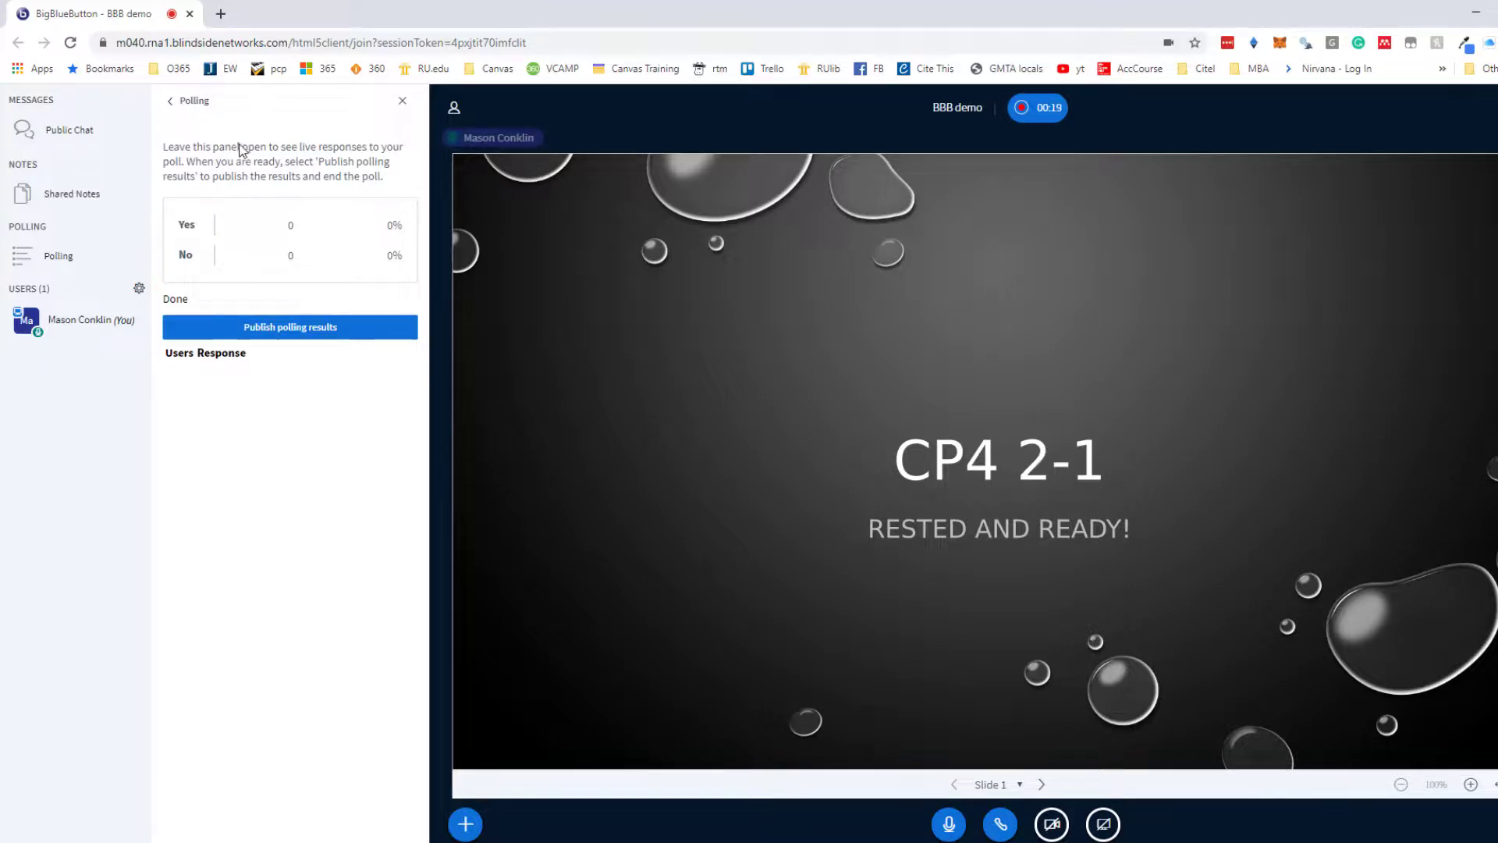
{"action": "left_click", "coordinate": [273, 328]}
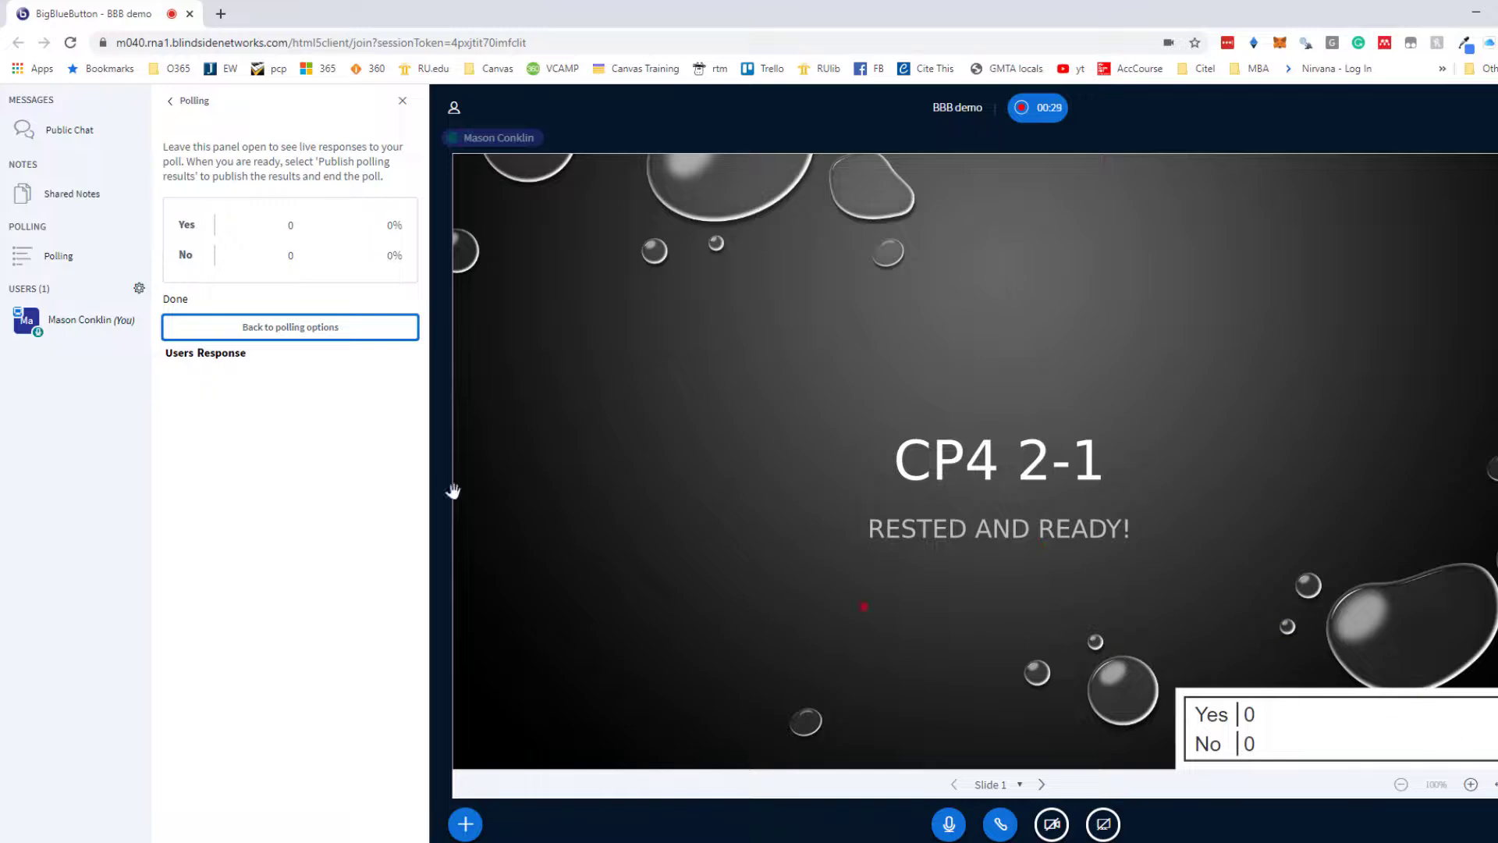
Return to the polling options, hide and reopen them once, and close polling.
{"action": "left_click", "coordinate": [294, 334]}
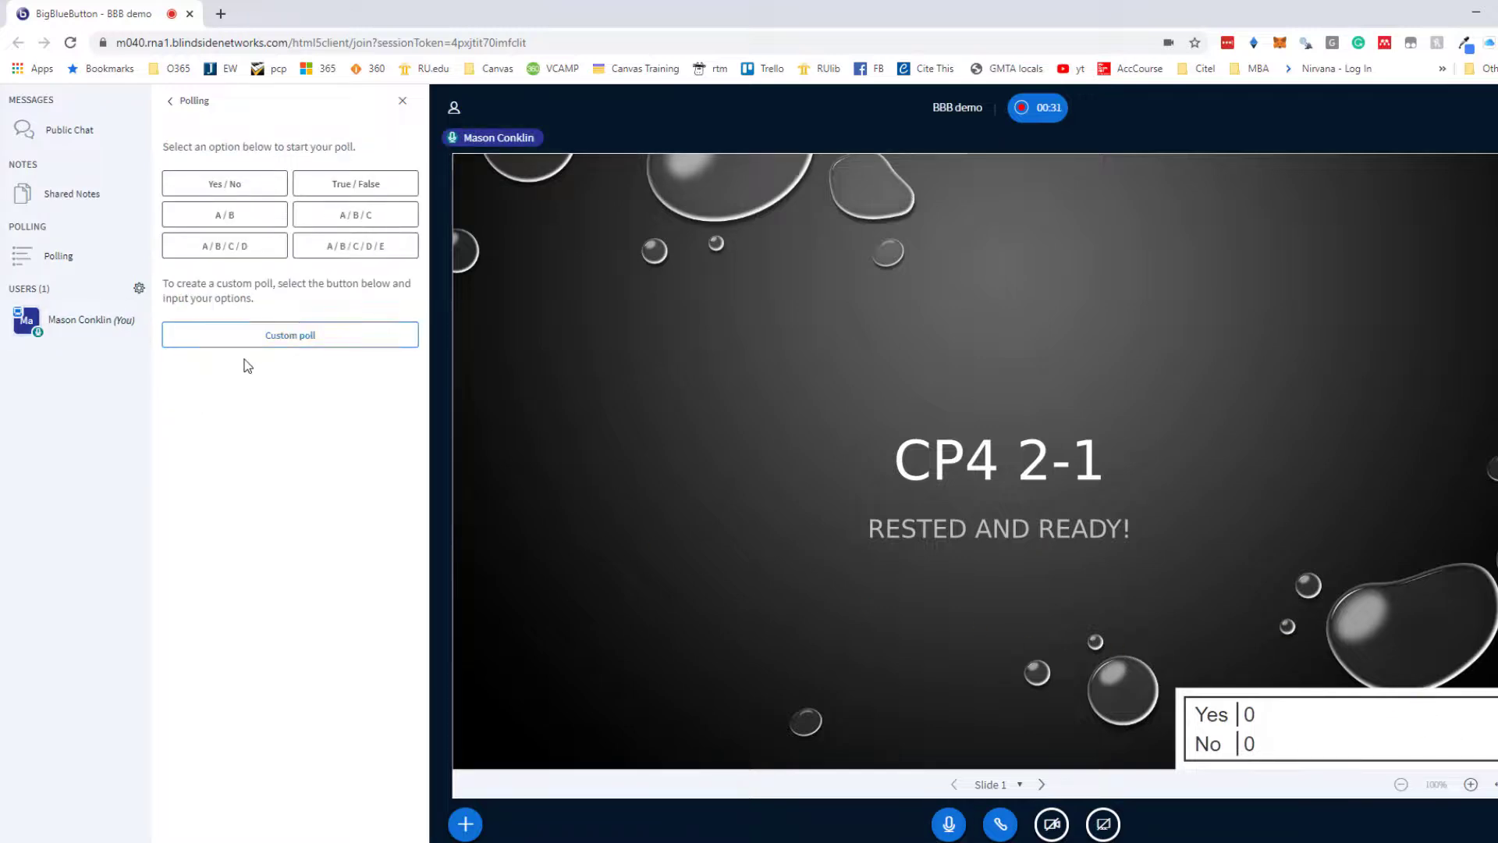
{"action": "left_click", "coordinate": [56, 266]}
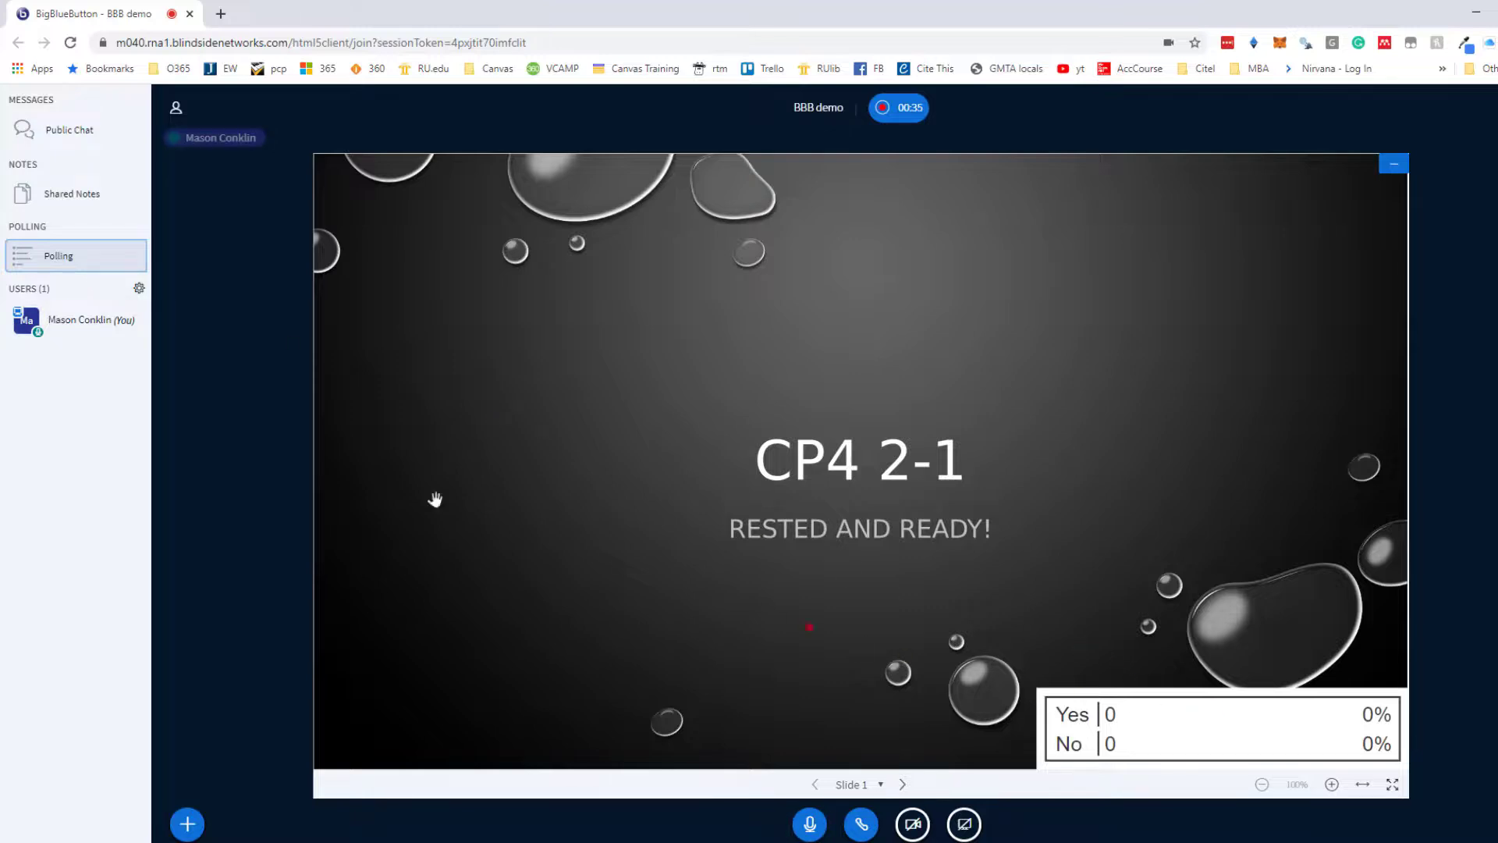
{"action": "left_click", "coordinate": [59, 258]}
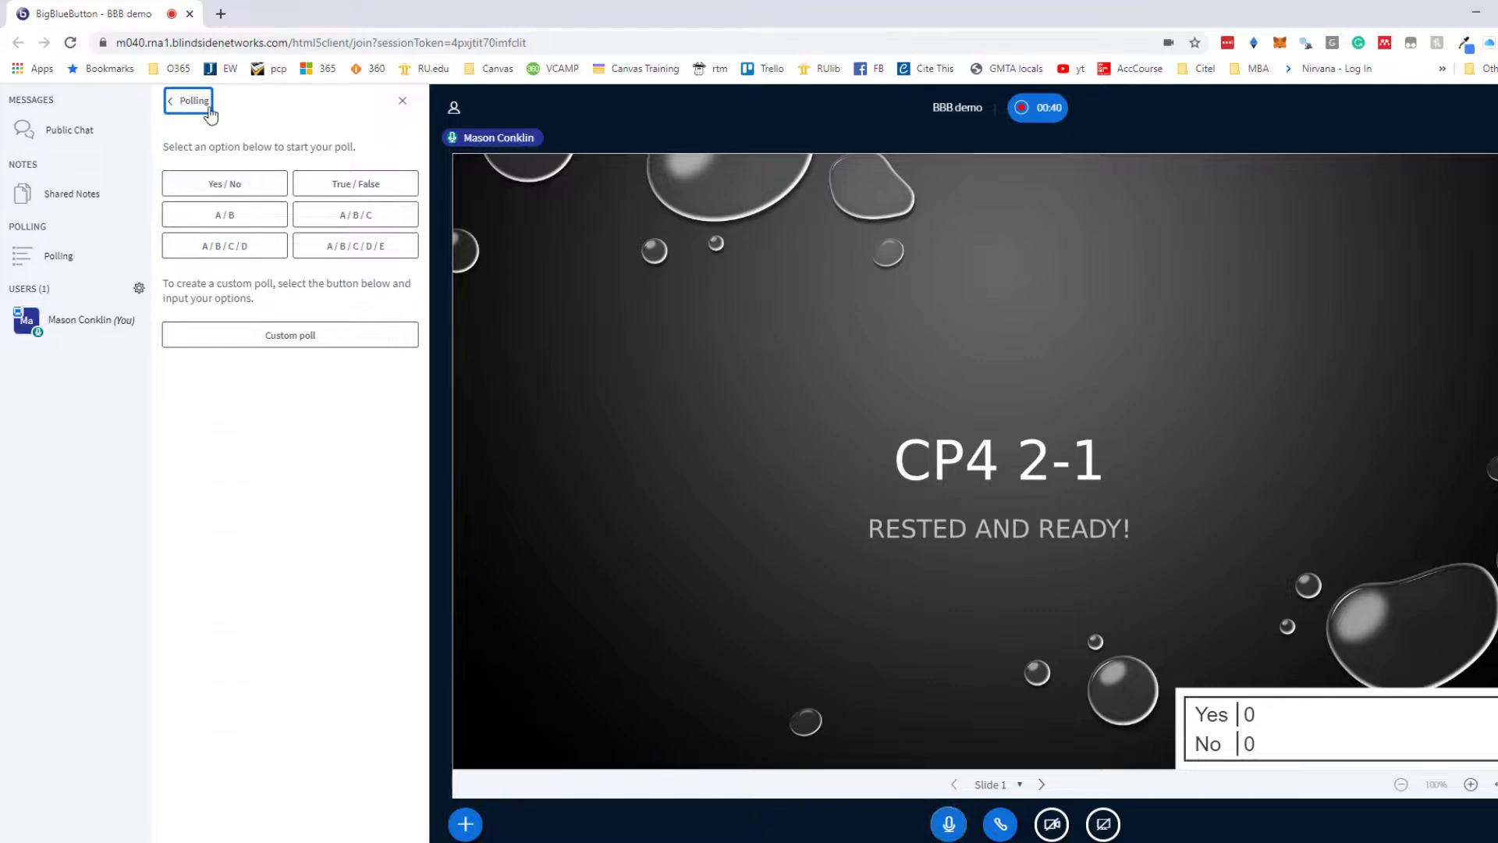
{"action": "left_click", "coordinate": [402, 103]}
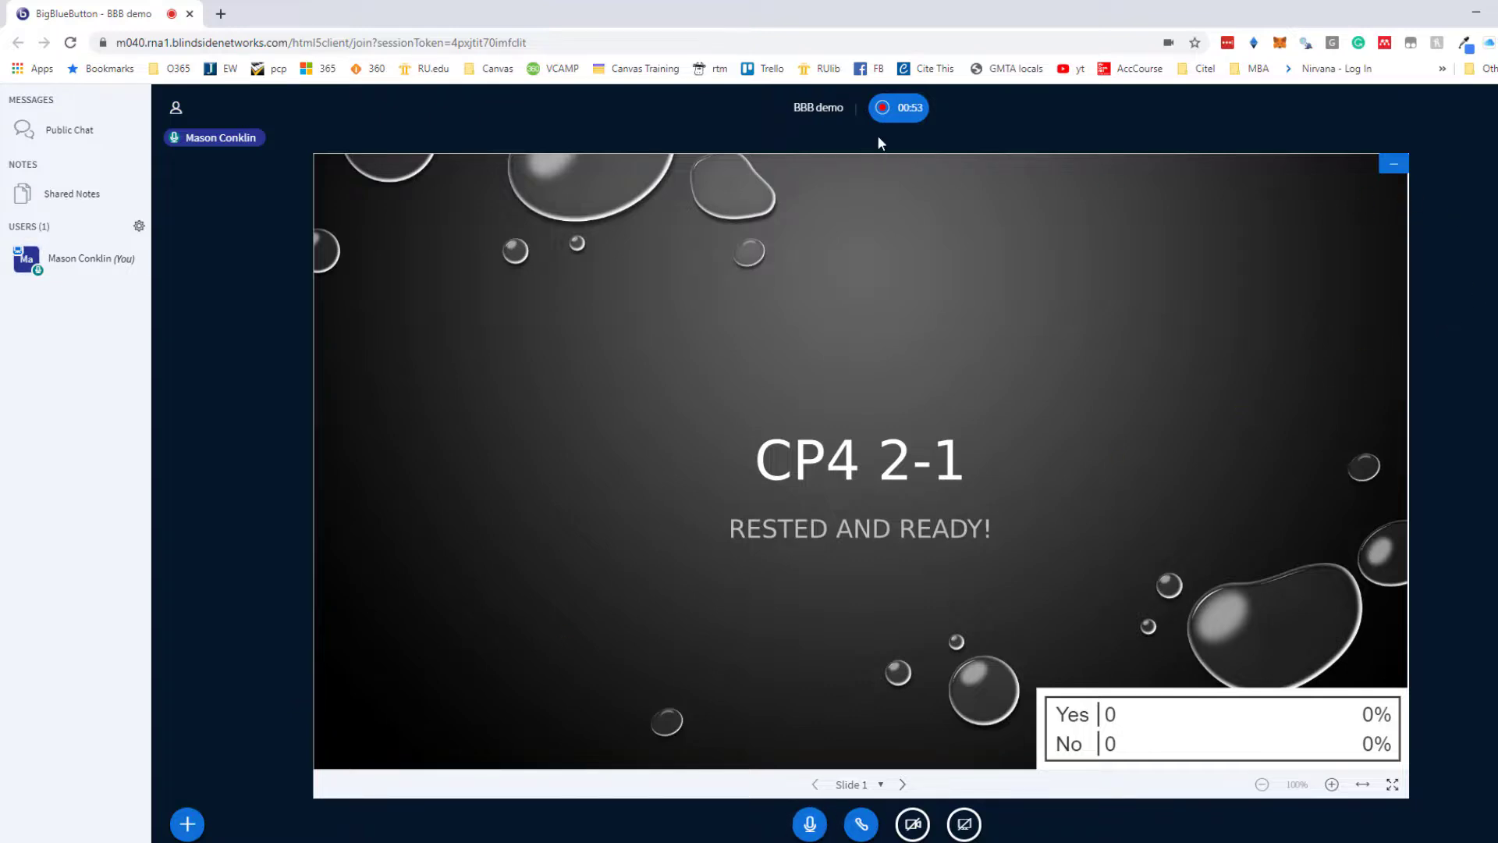
Pause the session recording and end the meeting, confirming both.
{"action": "left_click", "coordinate": [898, 110]}
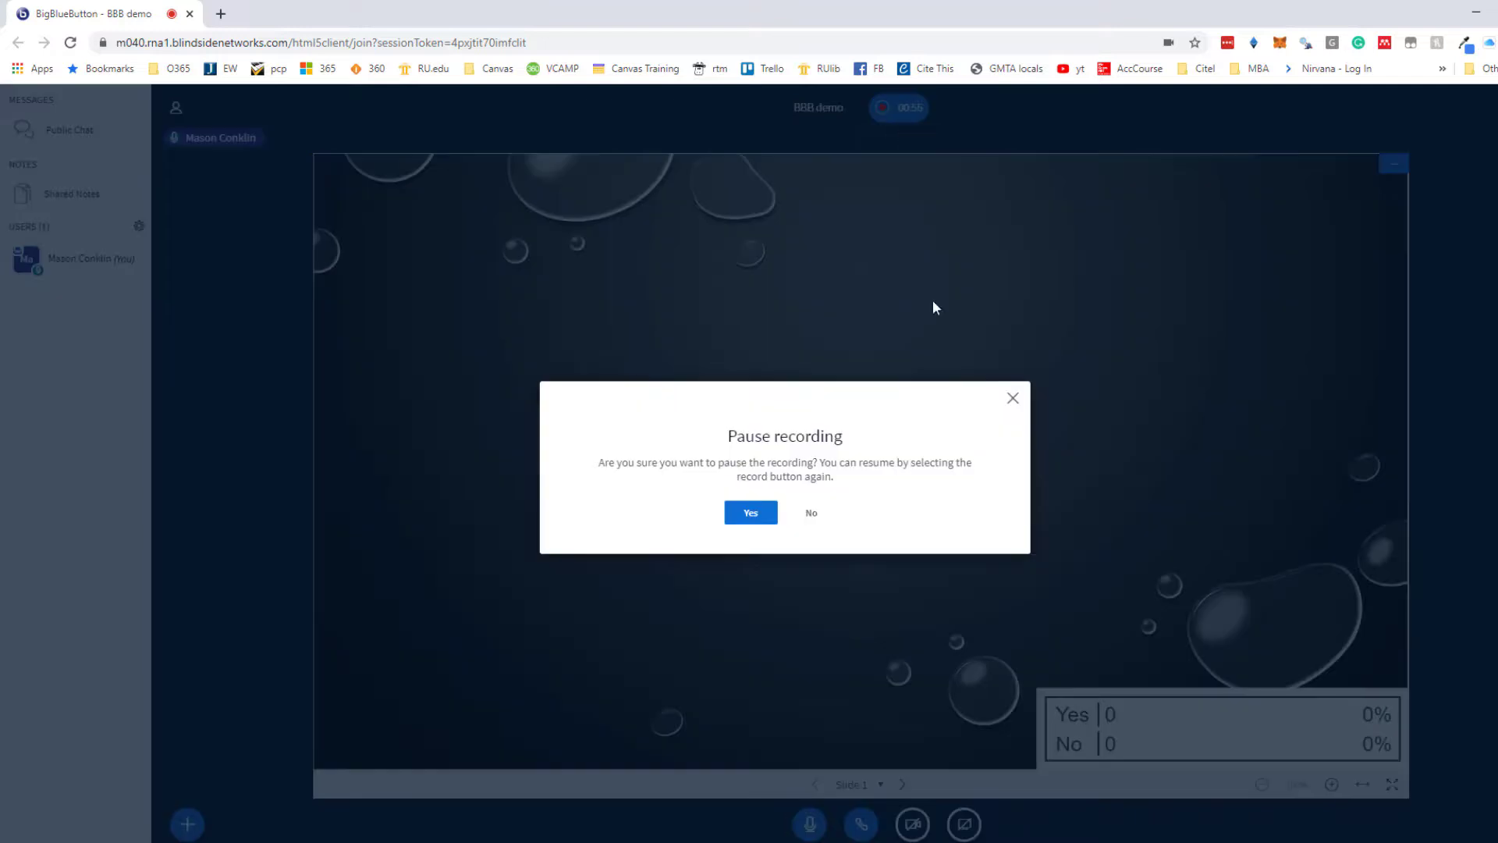
{"action": "left_click", "coordinate": [750, 513]}
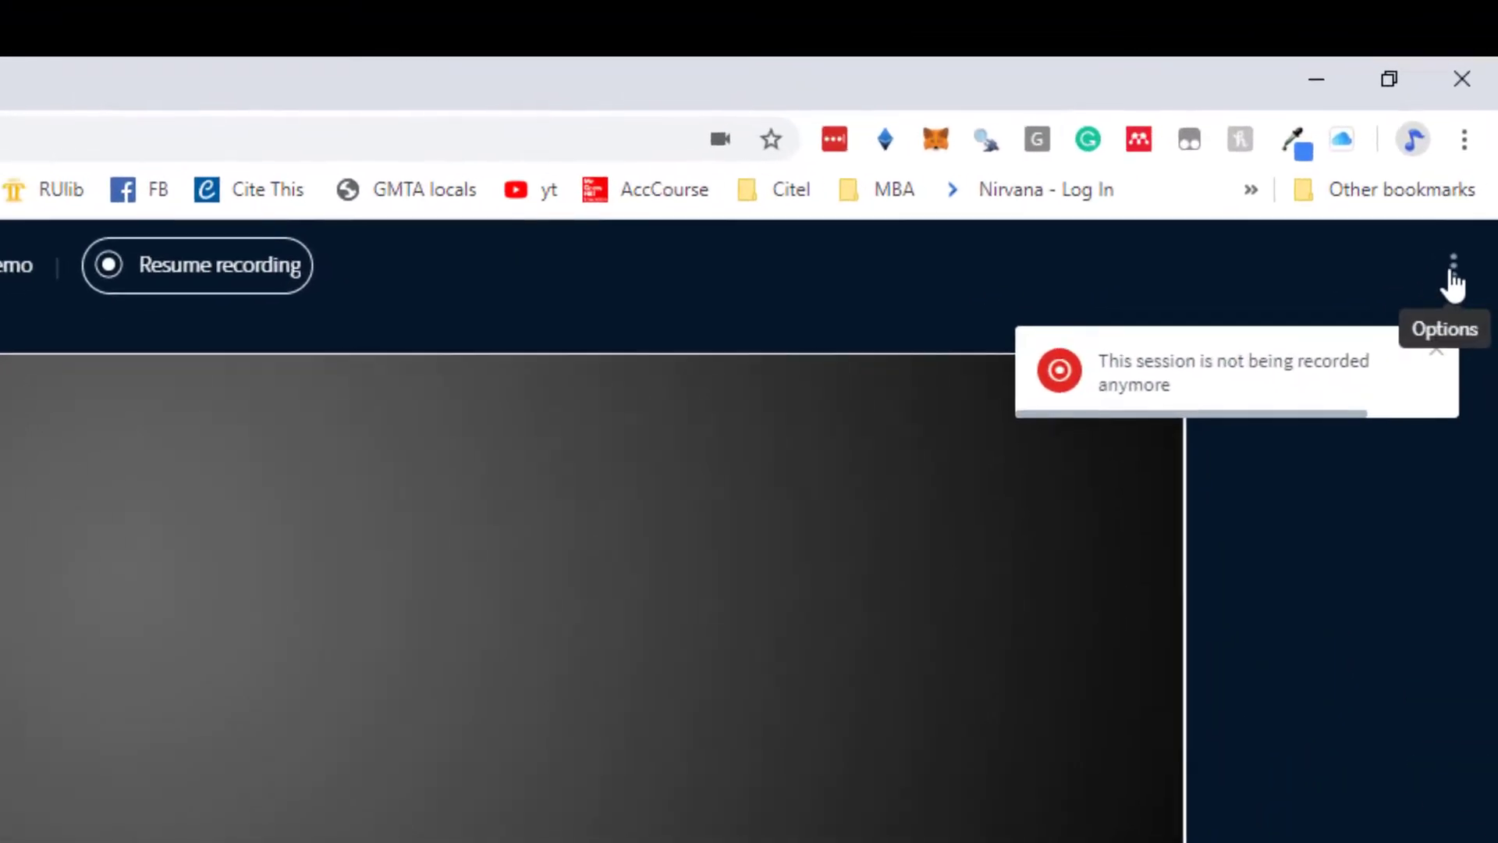
{"action": "left_click", "coordinate": [1453, 284]}
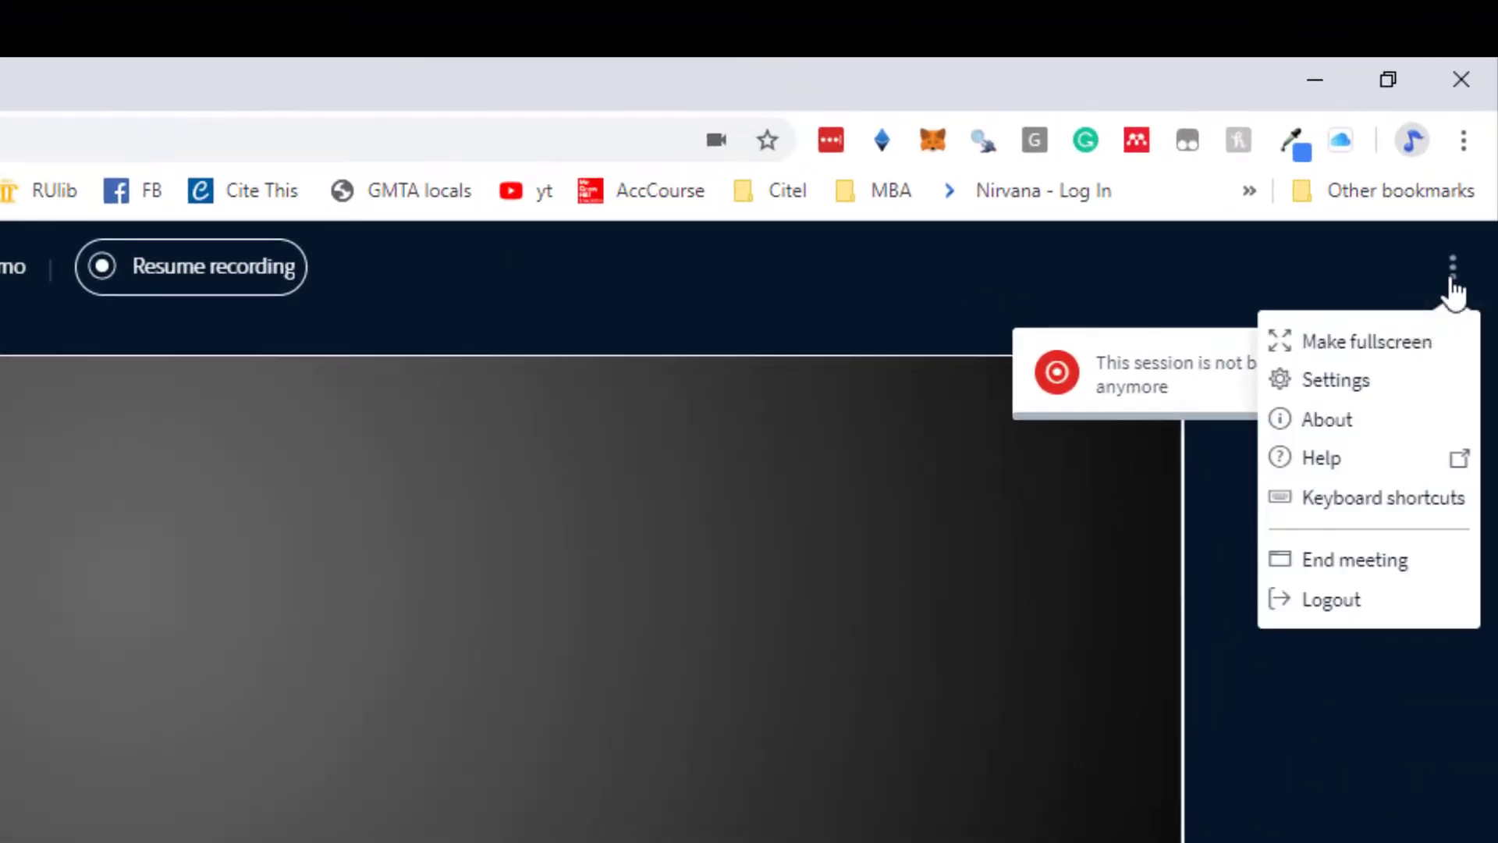
{"action": "left_click", "coordinate": [1347, 568]}
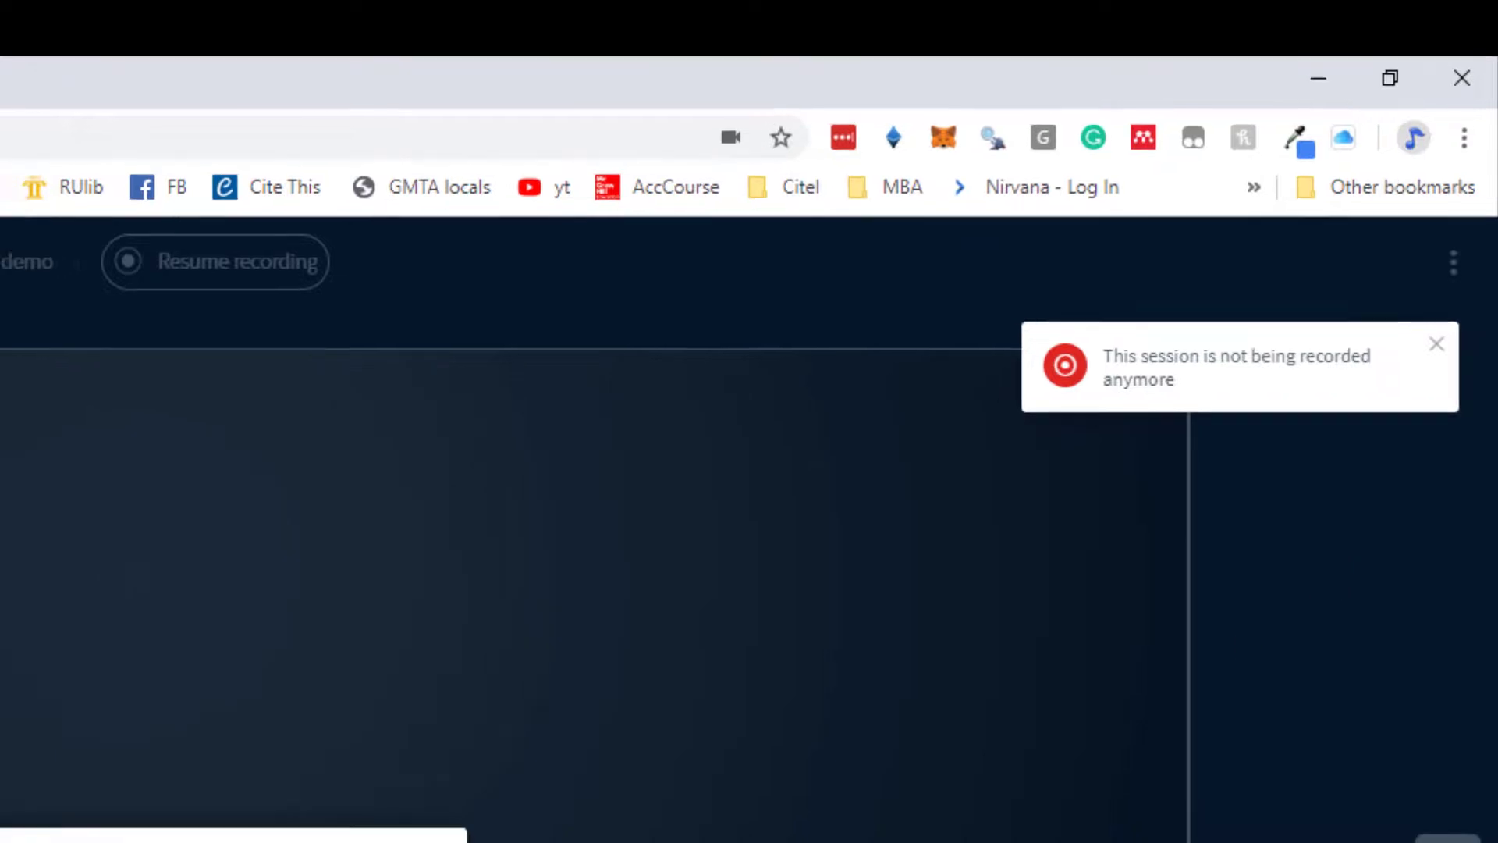
{"action": "left_click", "coordinate": [516, 632]}
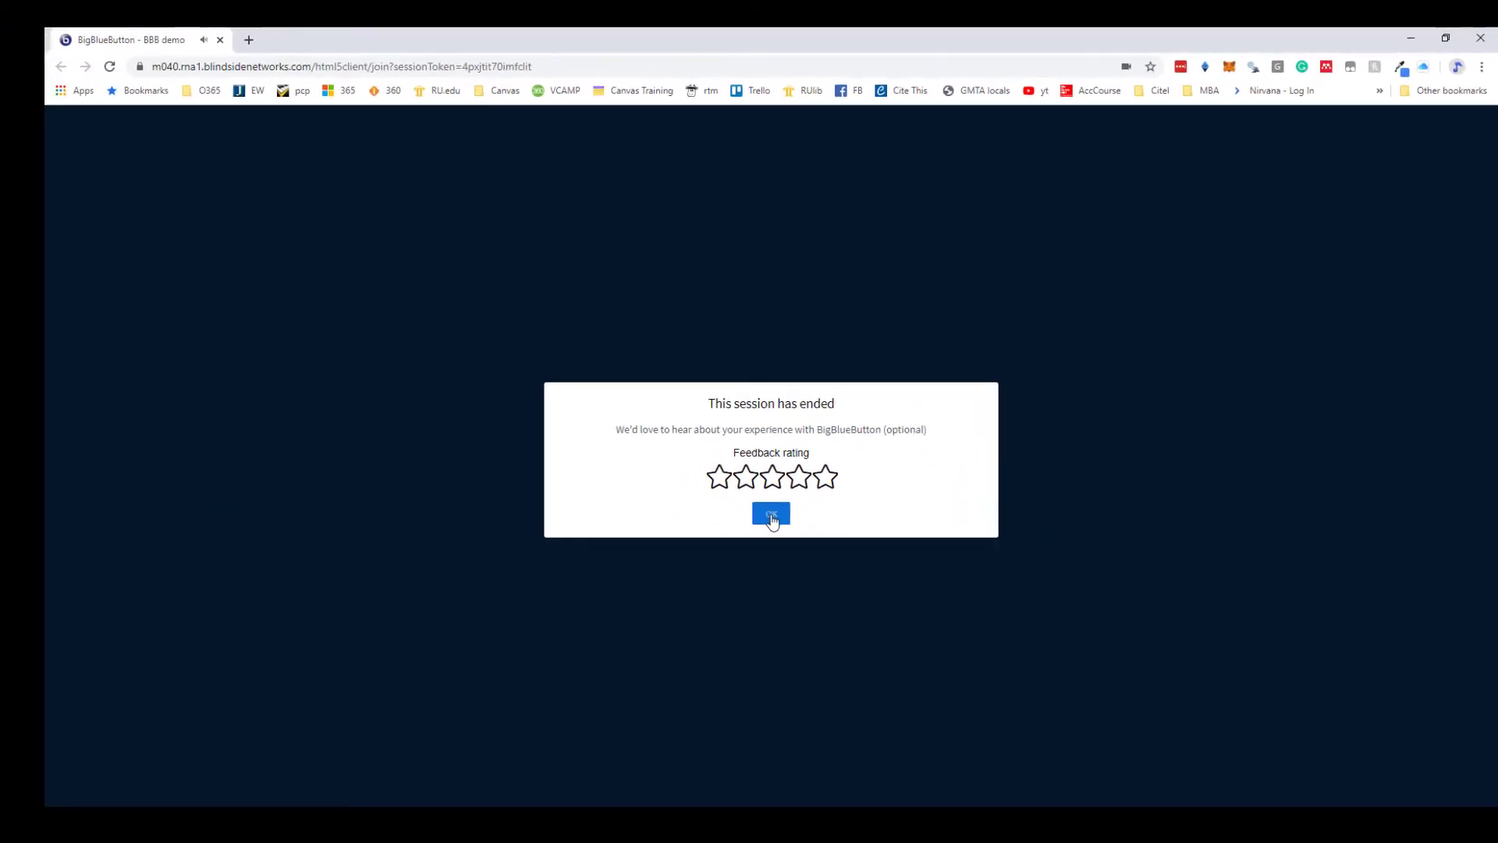